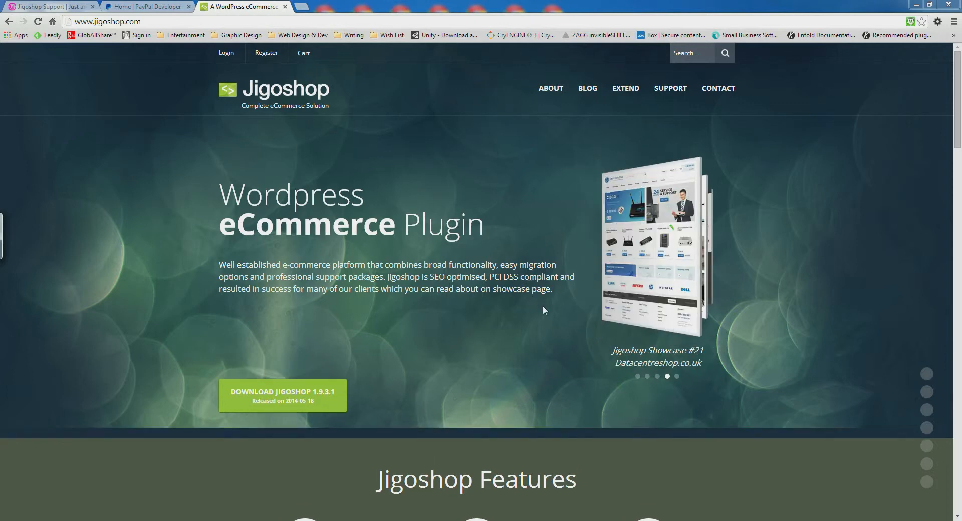
Step: Log in to the PayPal Developer site with the account's email address and password
{"action": "left_click", "coordinate": [150, 6]}
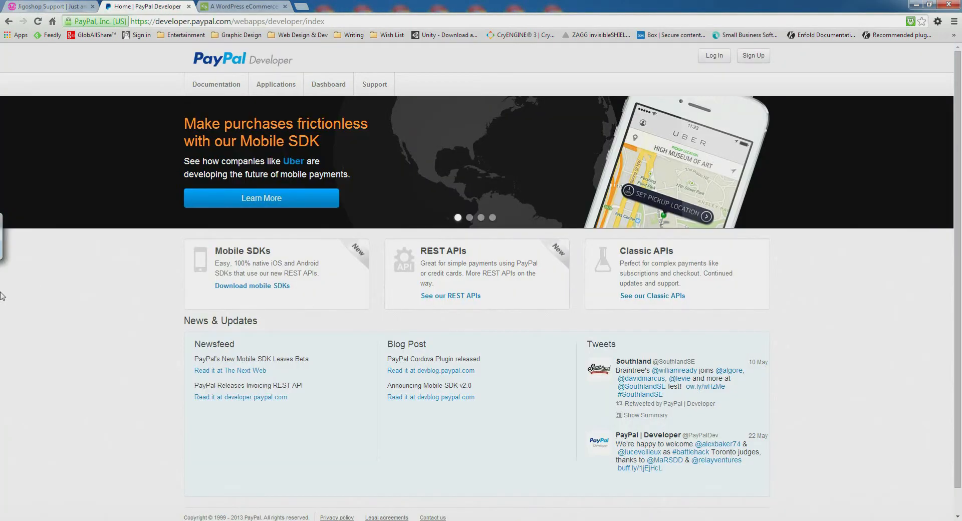
{"action": "left_click", "coordinate": [11, 243]}
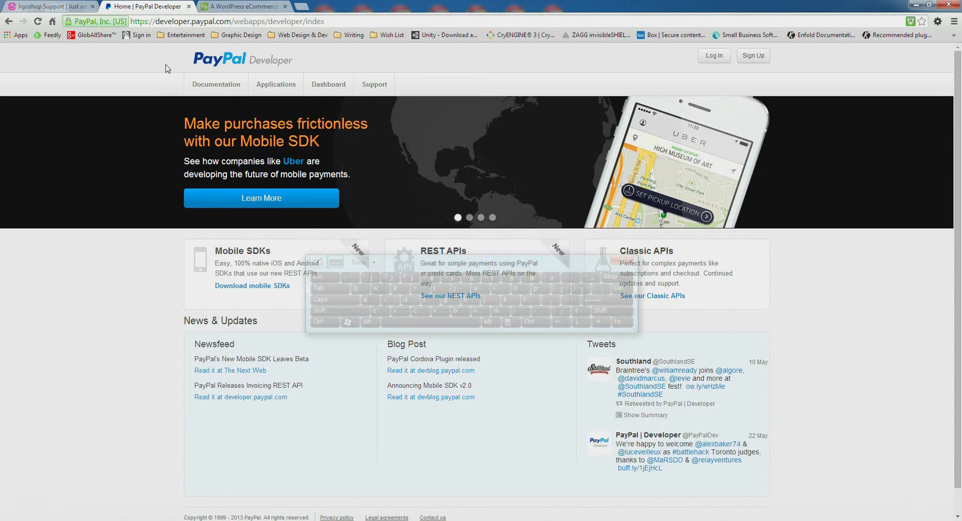
{"action": "left_click", "coordinate": [715, 56]}
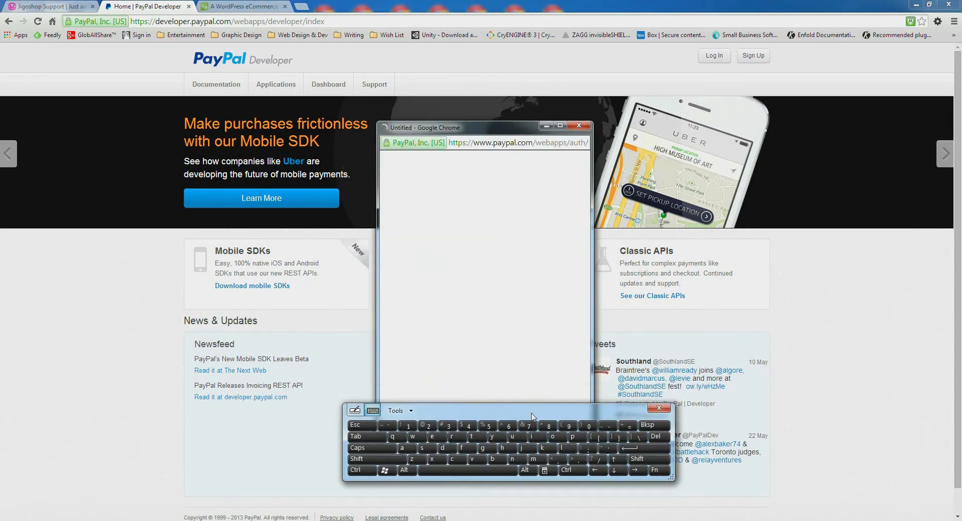
{"action": "left_click", "coordinate": [457, 240]}
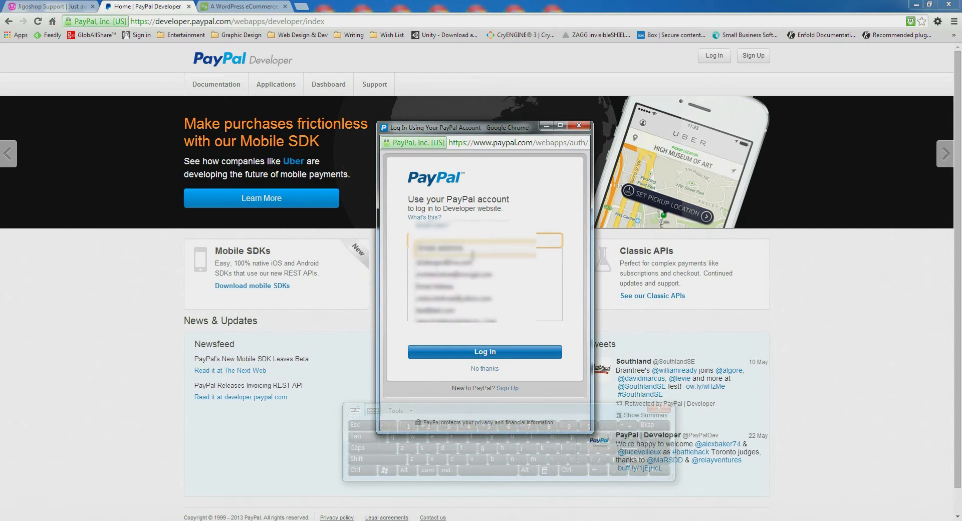
{"action": "left_click", "coordinate": [471, 248]}
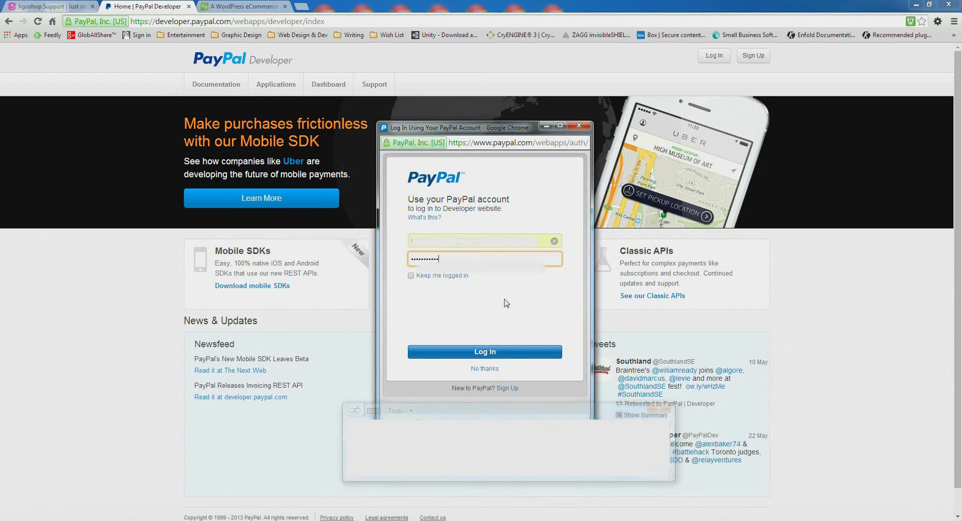
{"action": "left_click", "coordinate": [494, 352]}
{"action": "left_click_drag", "start_coordinate": [489, 416], "coordinate": [662, 465]}
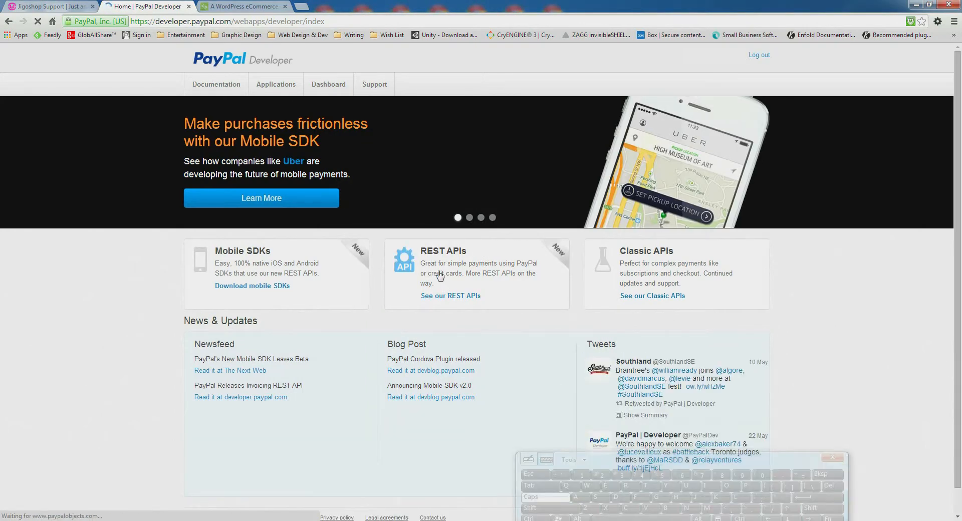
Step: Open the list of sandbox test accounts in the Applications area of the PayPal Developer site
{"action": "left_click", "coordinate": [275, 88]}
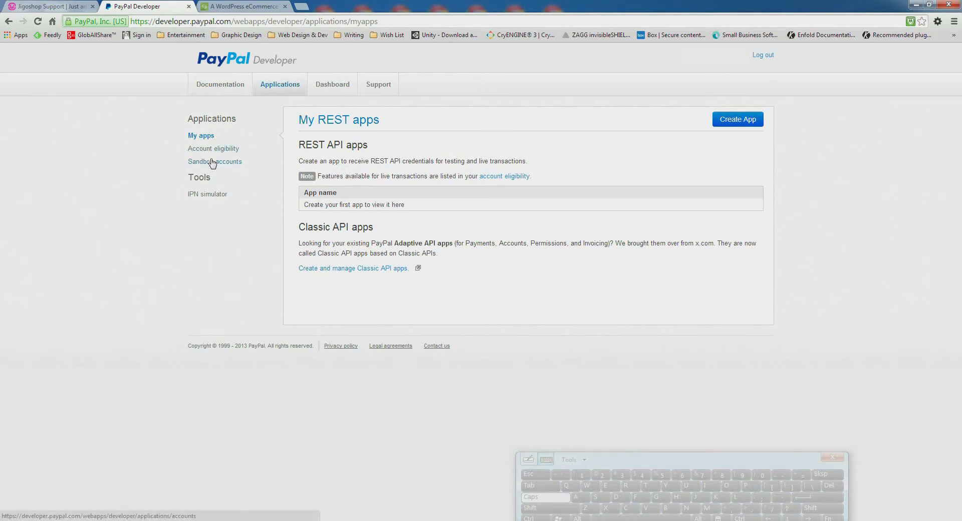
{"action": "left_click", "coordinate": [219, 165]}
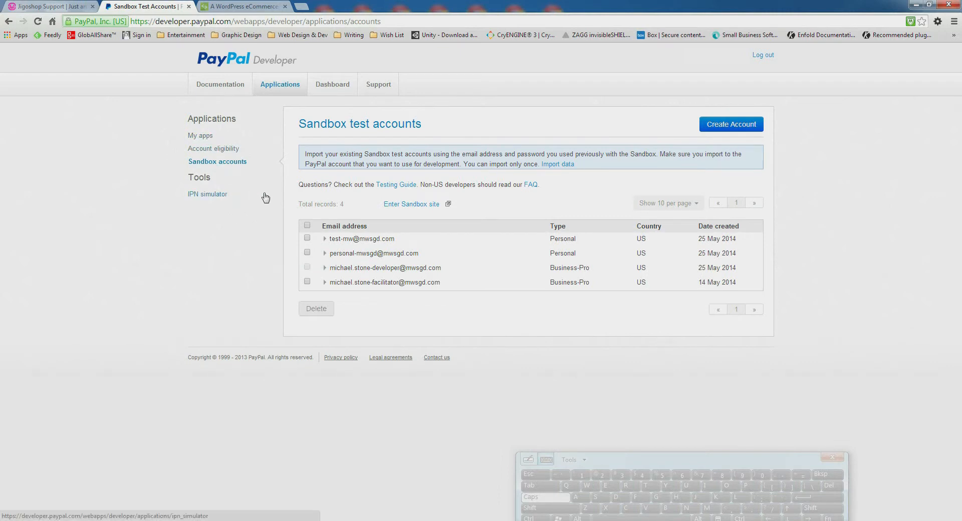
Step: Review the Create test account form with the Business (merchant account) type selected, and return to the sandbox accounts list without creating an account
{"action": "left_click", "coordinate": [734, 127]}
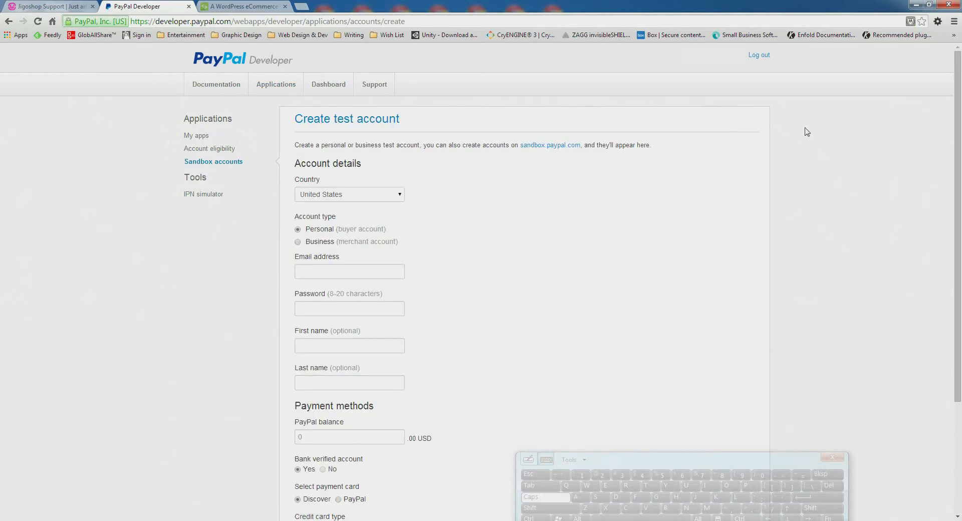
{"action": "left_click", "coordinate": [354, 195]}
{"action": "left_click", "coordinate": [465, 249]}
{"action": "left_click", "coordinate": [299, 242]}
{"action": "left_click_drag", "start_coordinate": [958, 213], "coordinate": [961, 317]}
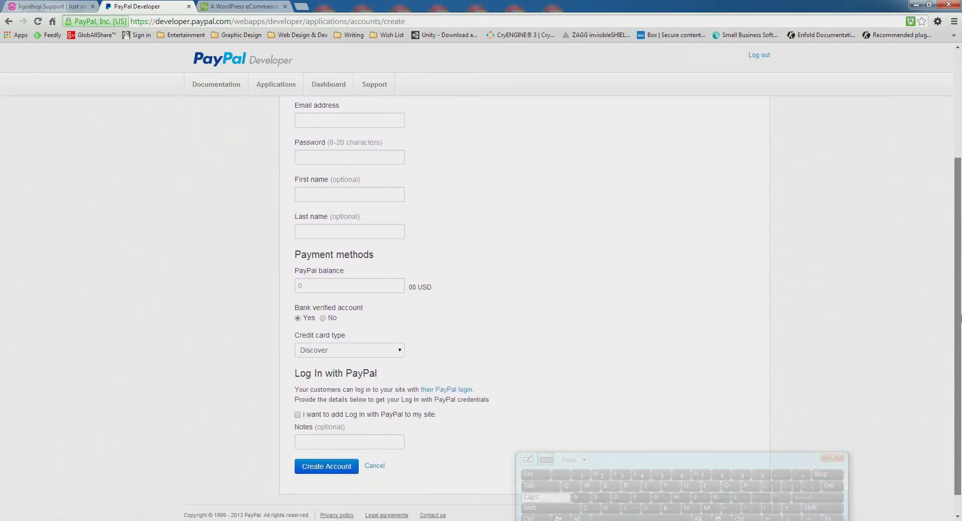
{"action": "left_click_drag", "start_coordinate": [961, 317], "coordinate": [960, 207]}
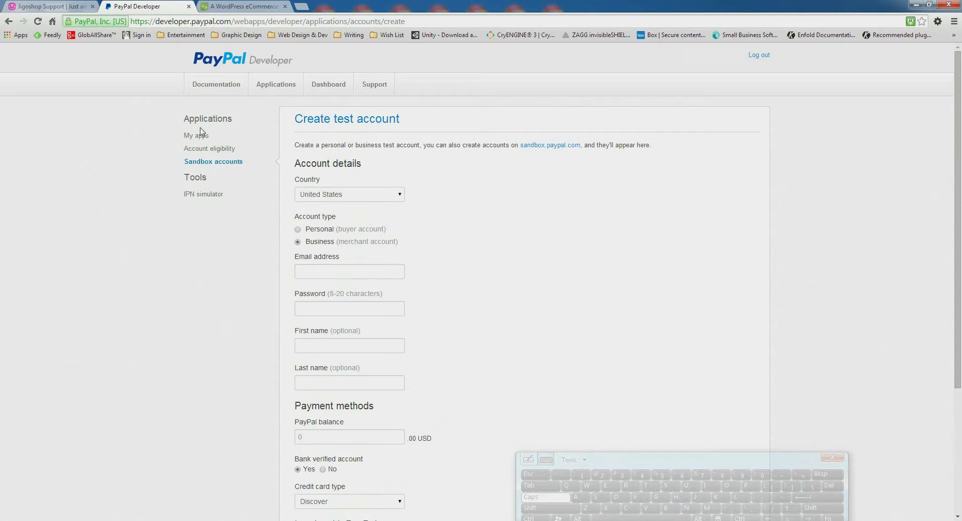
{"action": "left_click", "coordinate": [206, 162]}
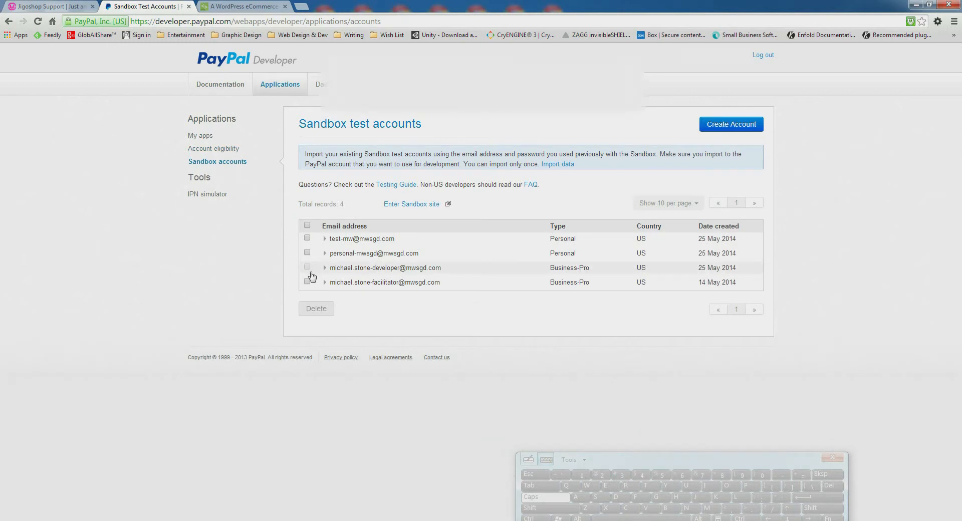
Step: Display the API credentials of the Business-Pro sandbox account created on 25 May 2014
{"action": "left_click", "coordinate": [357, 271]}
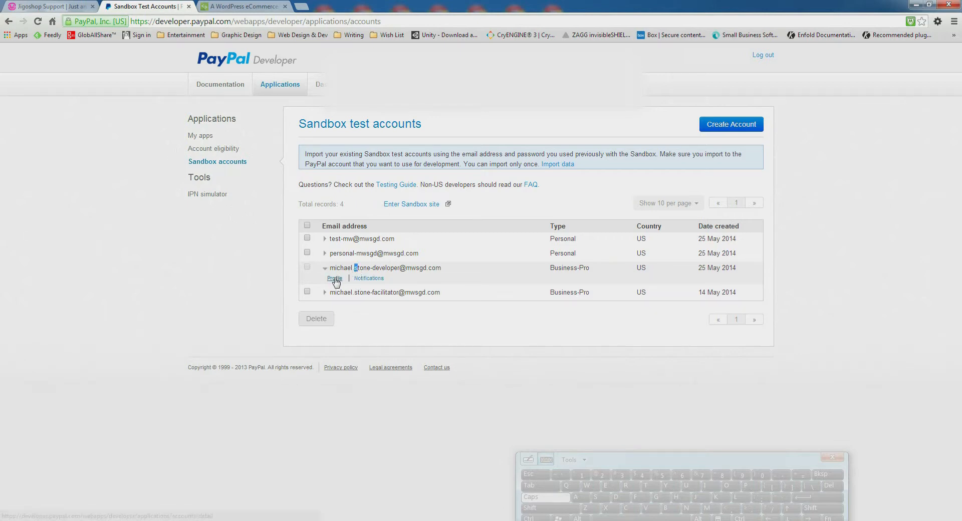
{"action": "left_click", "coordinate": [335, 279]}
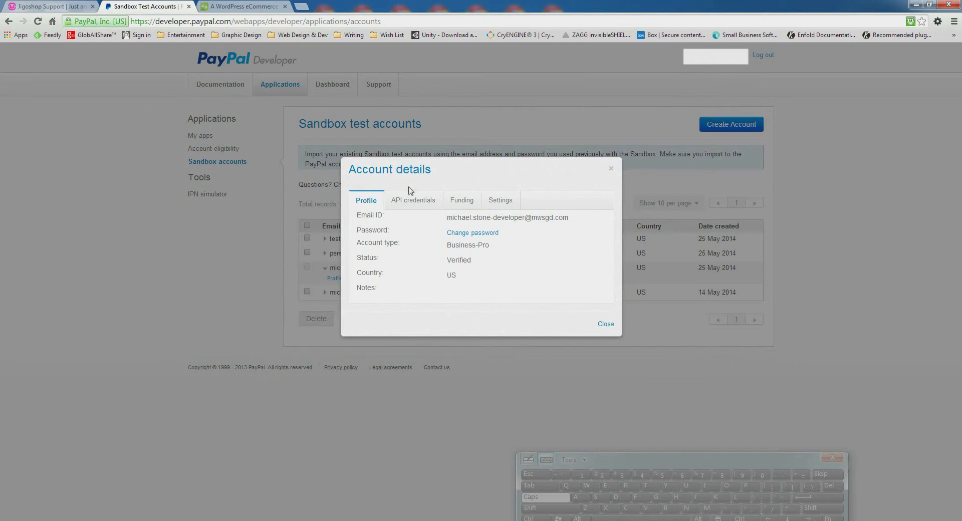
{"action": "left_click", "coordinate": [411, 201]}
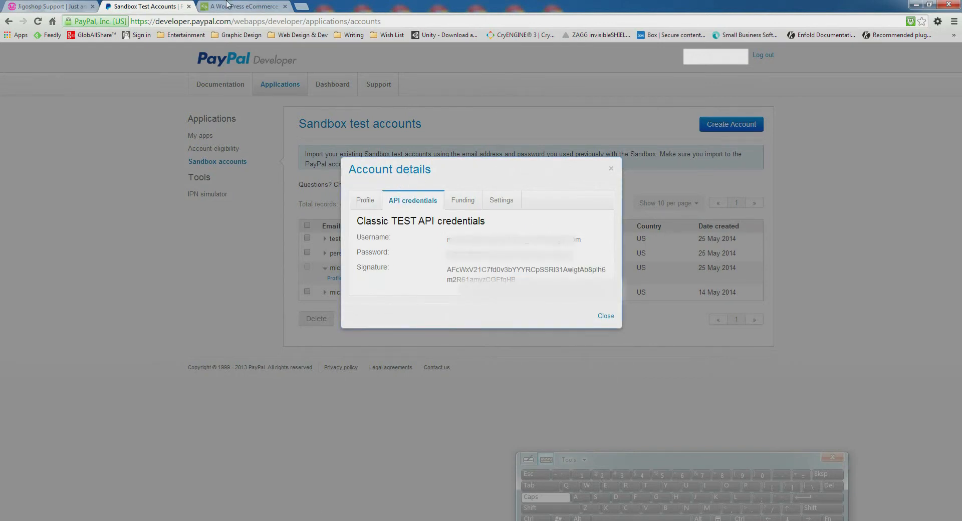
Step: Switch to the Jigoshop Support WordPress site, close the on-screen keyboard, and open the site's admin dashboard
{"action": "left_click", "coordinate": [47, 6]}
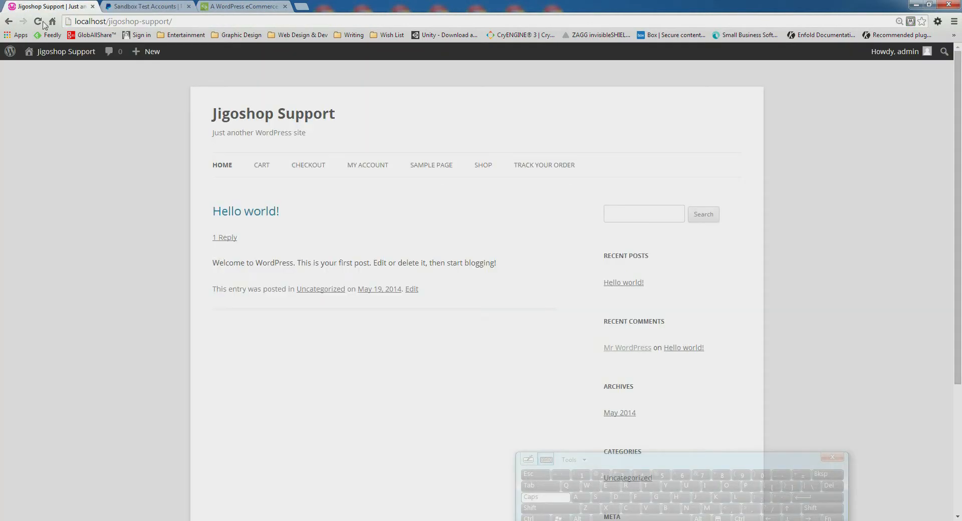
{"action": "mouse_move", "coordinate": [60, 59]}
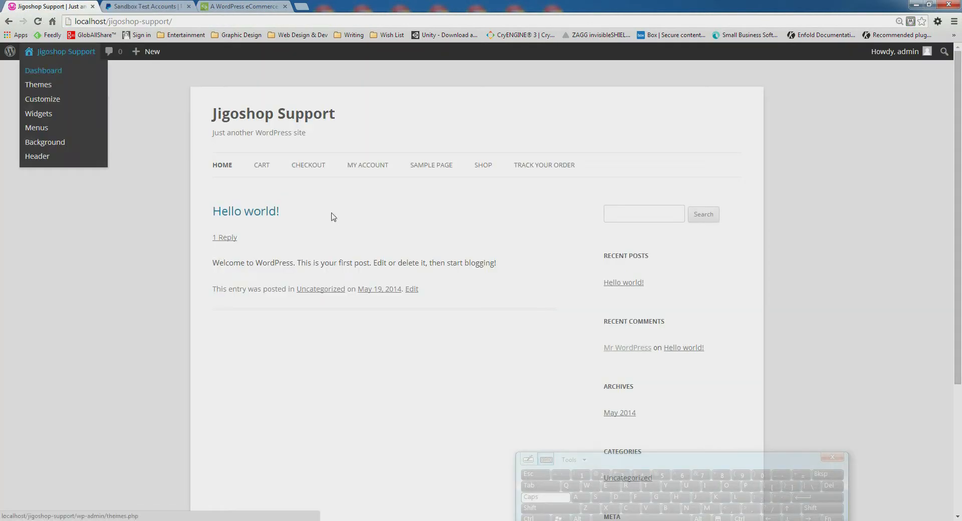
{"action": "left_click", "coordinate": [833, 457]}
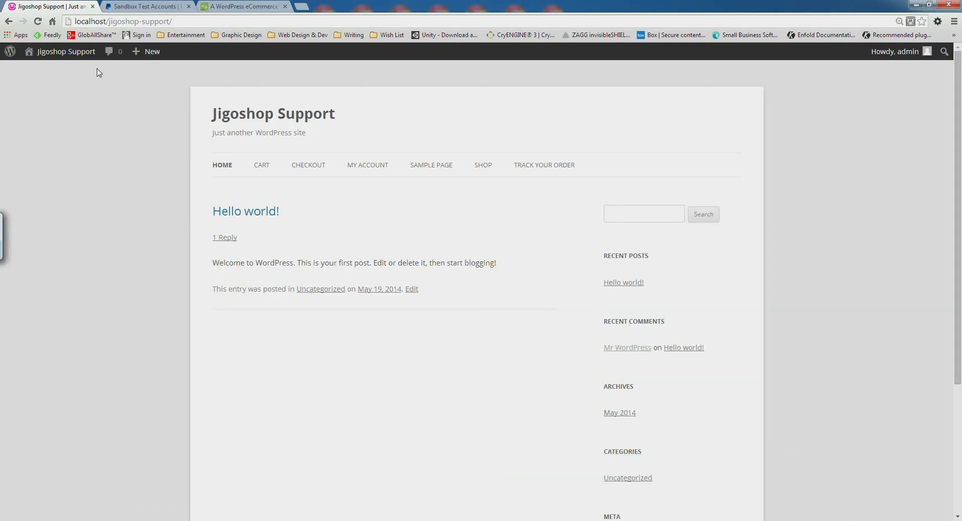
{"action": "left_click", "coordinate": [75, 56]}
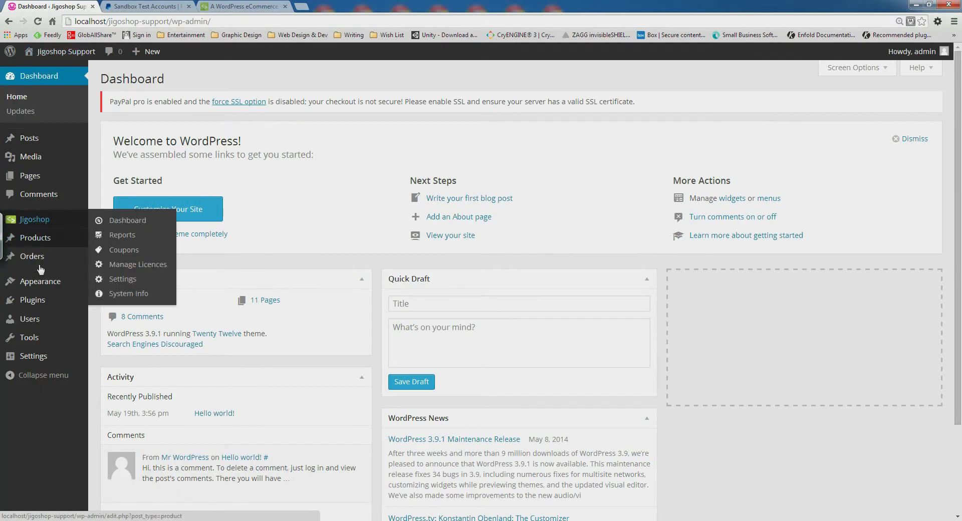
Step: Check the installed plugins for Jigoshop and the Jigoshop PayPal Pro Gateway
{"action": "left_click", "coordinate": [36, 307]}
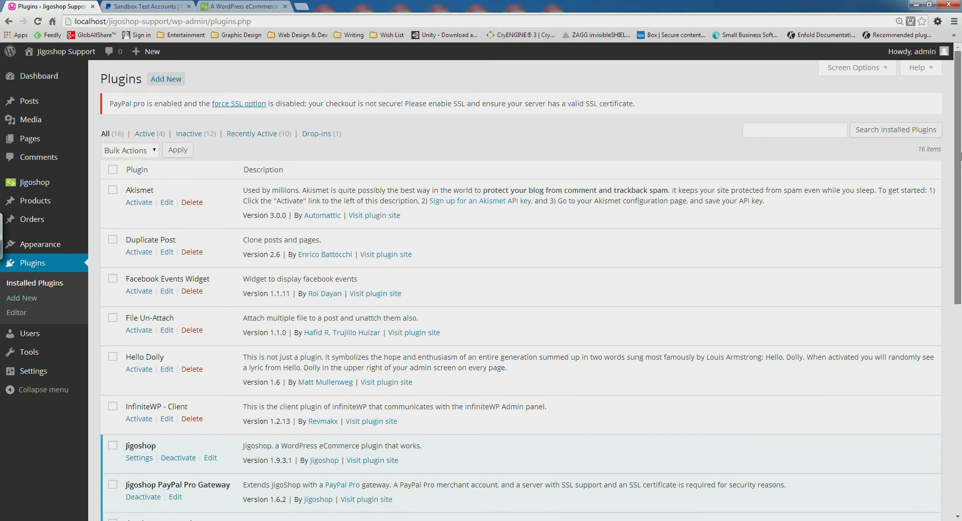
{"action": "scroll", "coordinate": [960, 187], "scroll_direction": "down", "scroll_amount": 2}
{"action": "scroll", "coordinate": [961, 186], "scroll_direction": "down", "scroll_amount": 2}
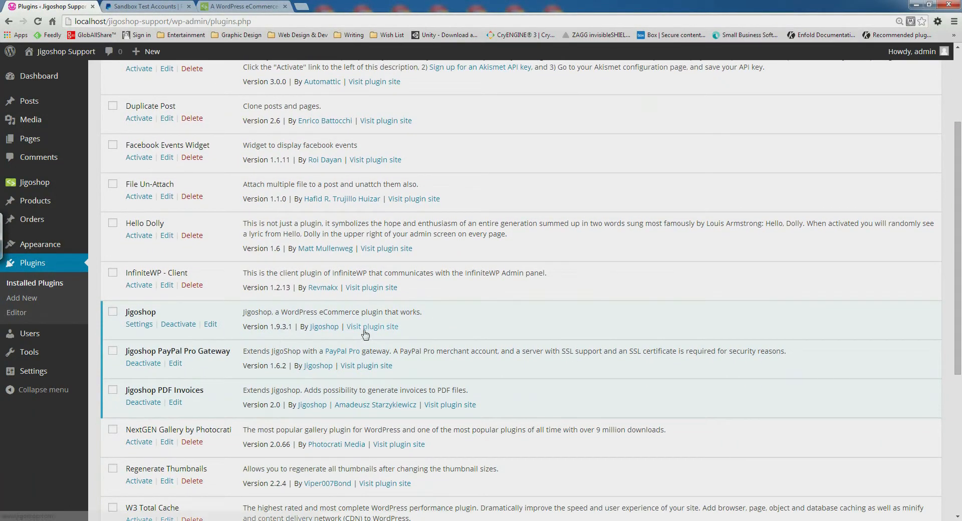
Step: Check the Jigoshop licence management page for the PayPal Pro Gateway's licence key and activation email
{"action": "left_click", "coordinate": [29, 182]}
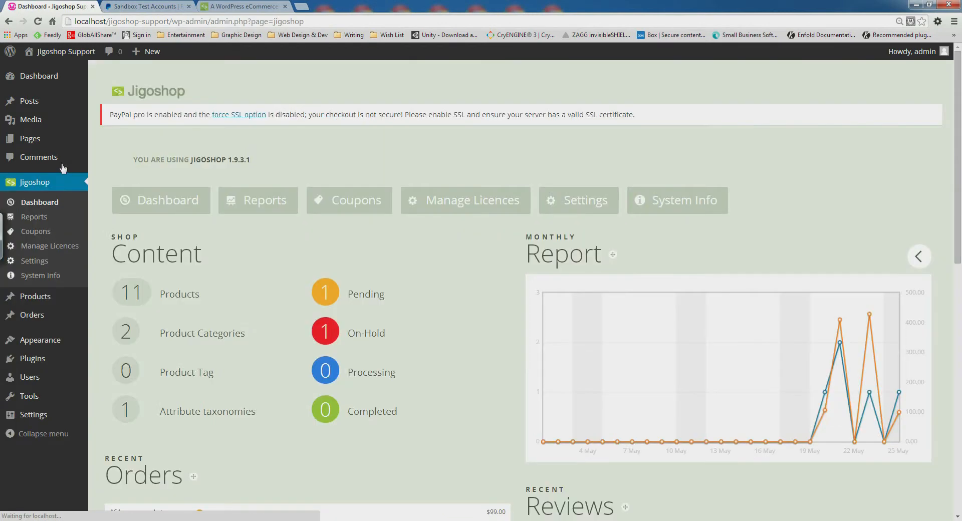
{"action": "left_click", "coordinate": [447, 199]}
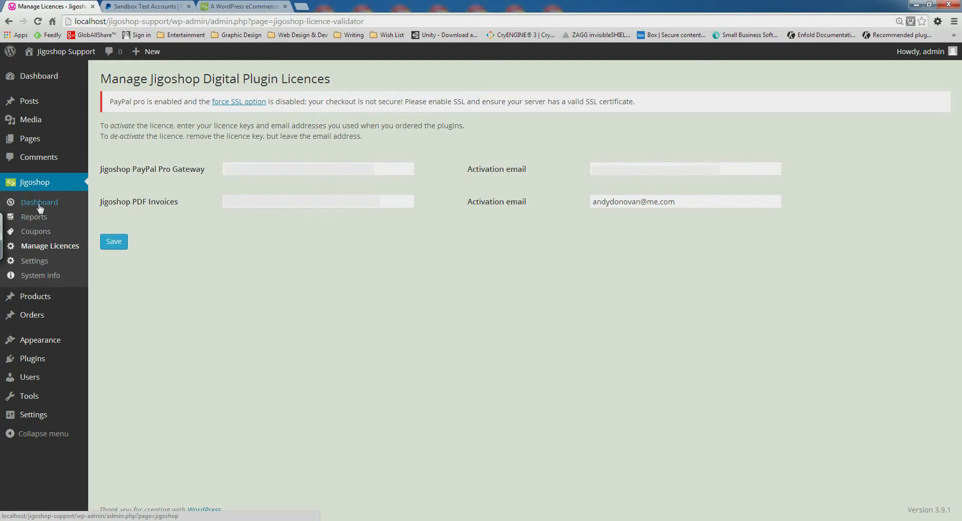
Step: Open the Payment Gateways section of the Jigoshop settings
{"action": "left_click", "coordinate": [39, 203]}
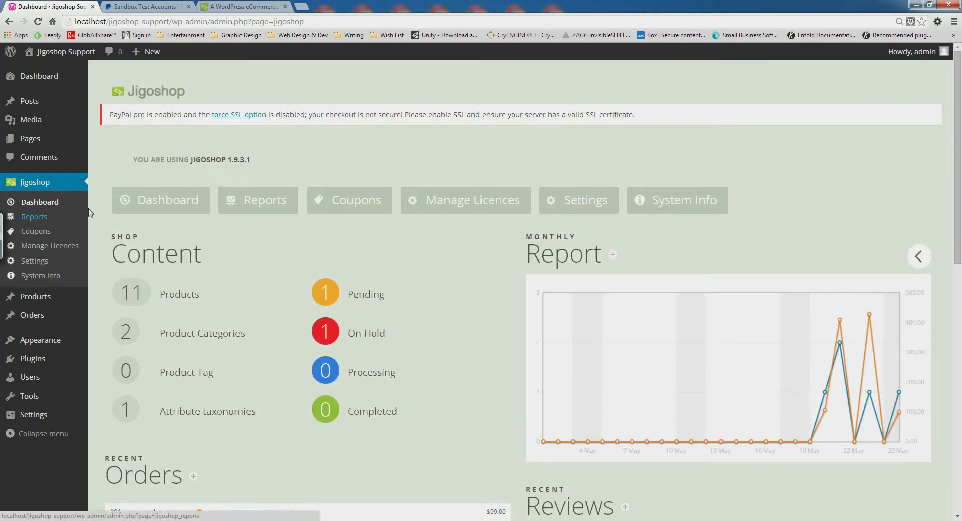
{"action": "left_click", "coordinate": [601, 200]}
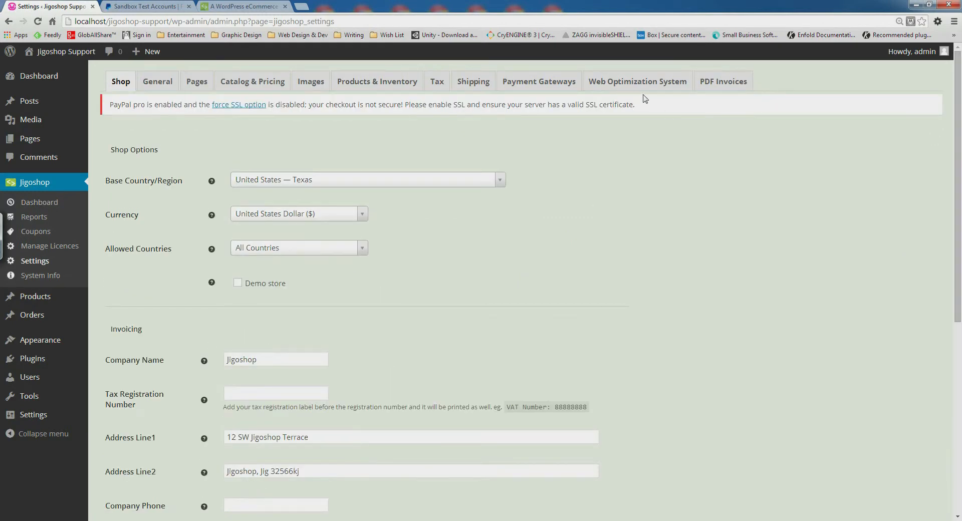
{"action": "left_click", "coordinate": [572, 89]}
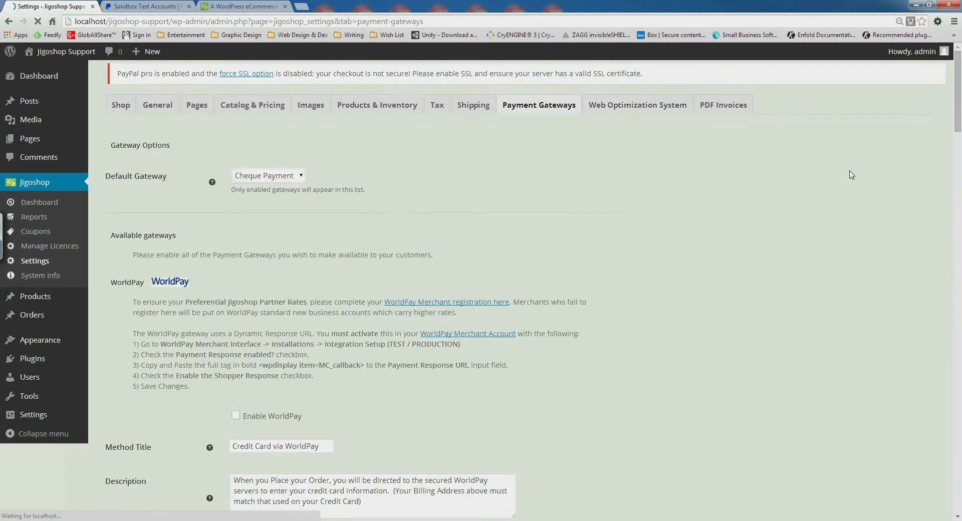
Step: Enable PayPal Website Payments Pro and its sandbox mode in the payment gateway settings
{"action": "scroll", "coordinate": [959, 134], "scroll_direction": "down", "scroll_amount": 2}
{"action": "left_click_drag", "start_coordinate": [959, 134], "coordinate": [958, 255]}
{"action": "scroll", "coordinate": [248, 190], "scroll_direction": "down", "scroll_amount": 5}
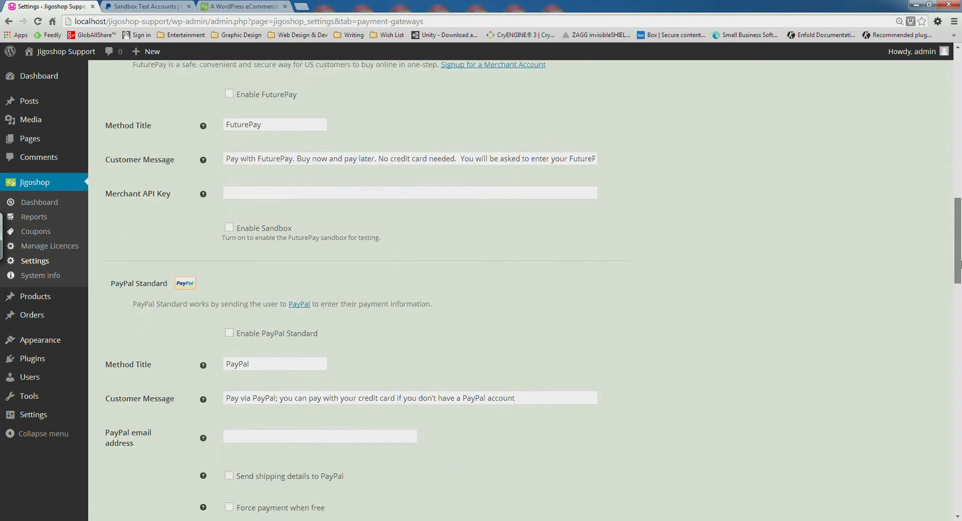
{"action": "left_click", "coordinate": [229, 222]}
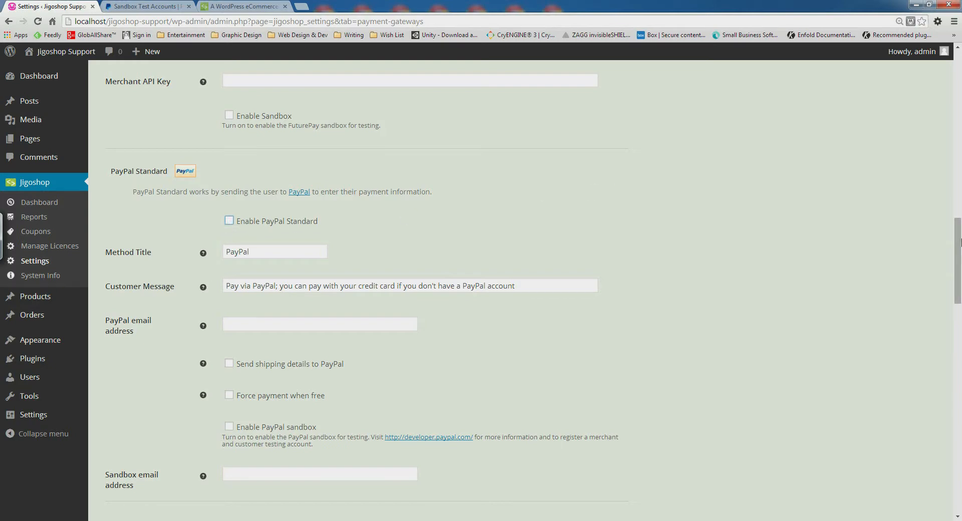
{"action": "left_click_drag", "start_coordinate": [958, 244], "coordinate": [960, 302]}
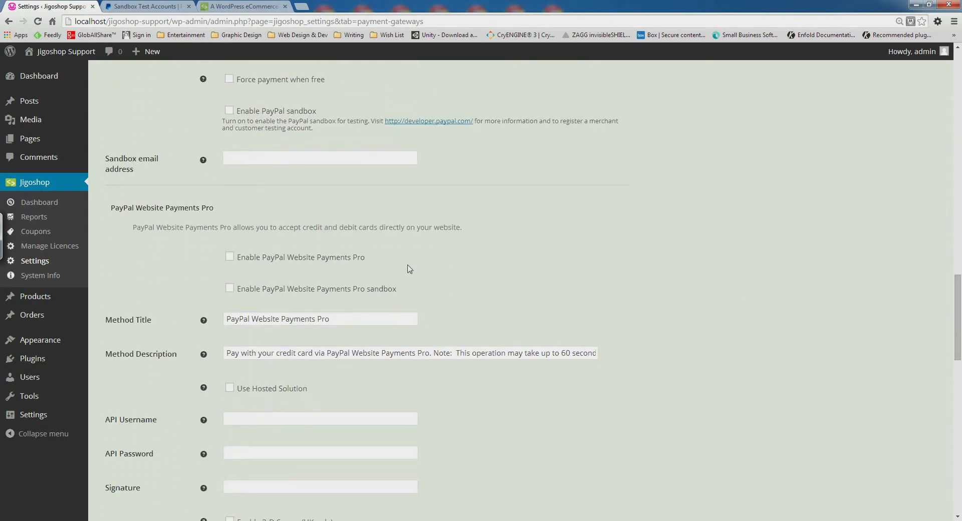
{"action": "left_click", "coordinate": [229, 258]}
{"action": "left_click", "coordinate": [230, 291]}
{"action": "scroll", "coordinate": [446, 245], "scroll_direction": "down", "scroll_amount": 3}
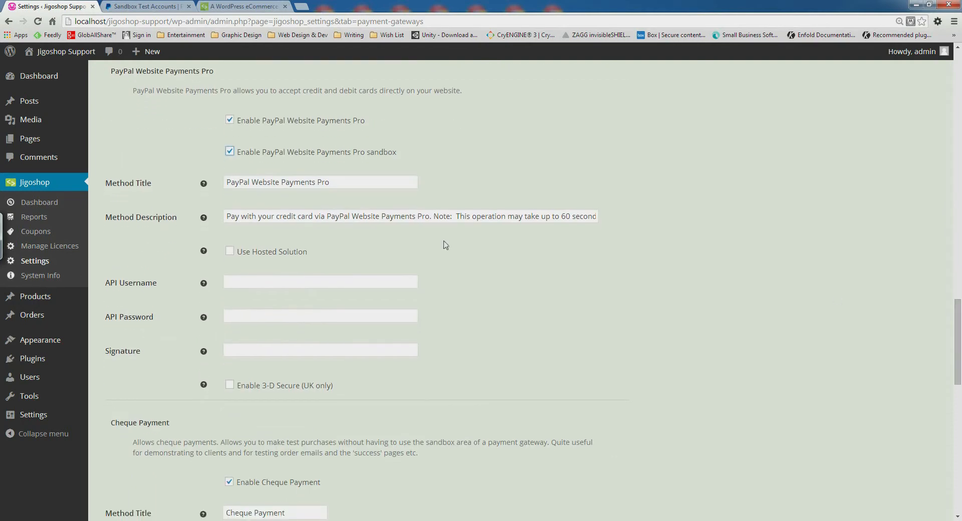
{"action": "left_click", "coordinate": [341, 185]}
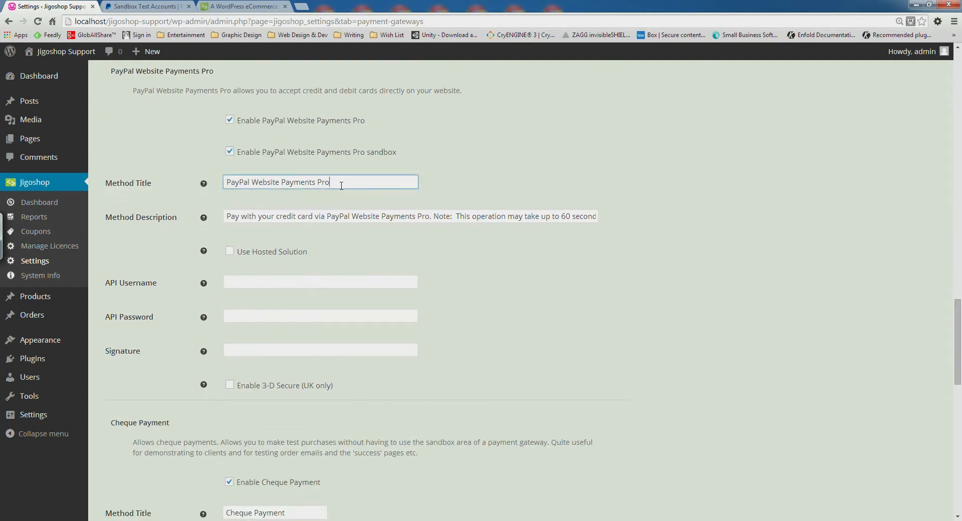
{"action": "left_click", "coordinate": [283, 187]}
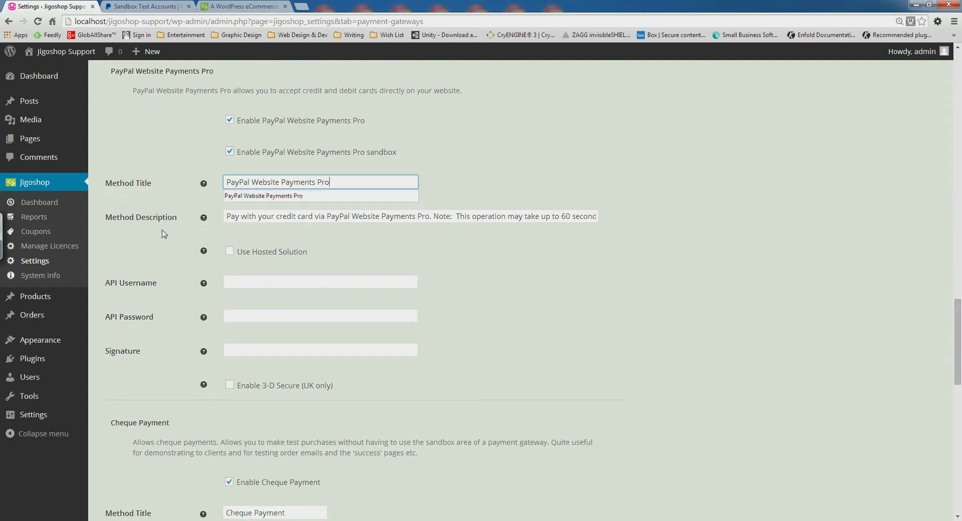
{"action": "left_click", "coordinate": [218, 246]}
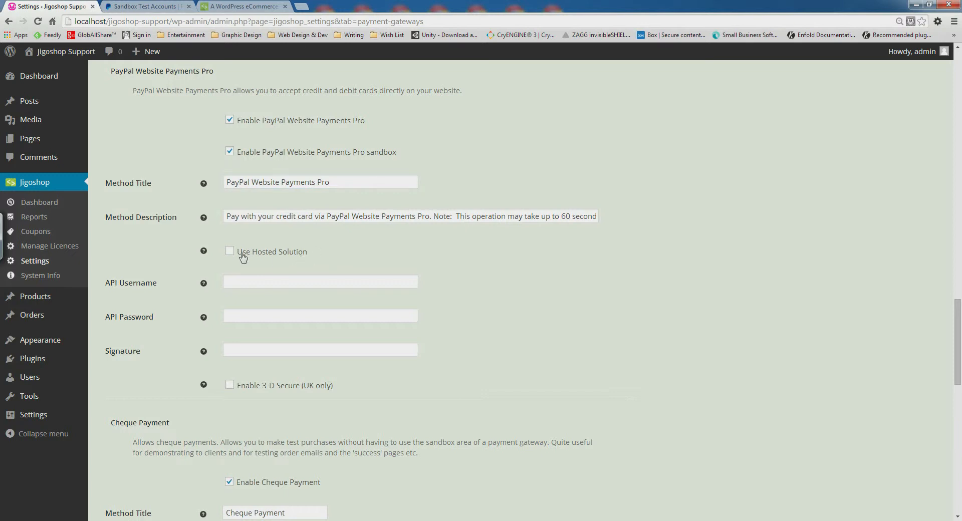
Step: Try the Use Hosted Solution option for PayPal Website Payments Pro and switch it back off
{"action": "mouse_move", "coordinate": [205, 256]}
{"action": "left_click", "coordinate": [293, 252]}
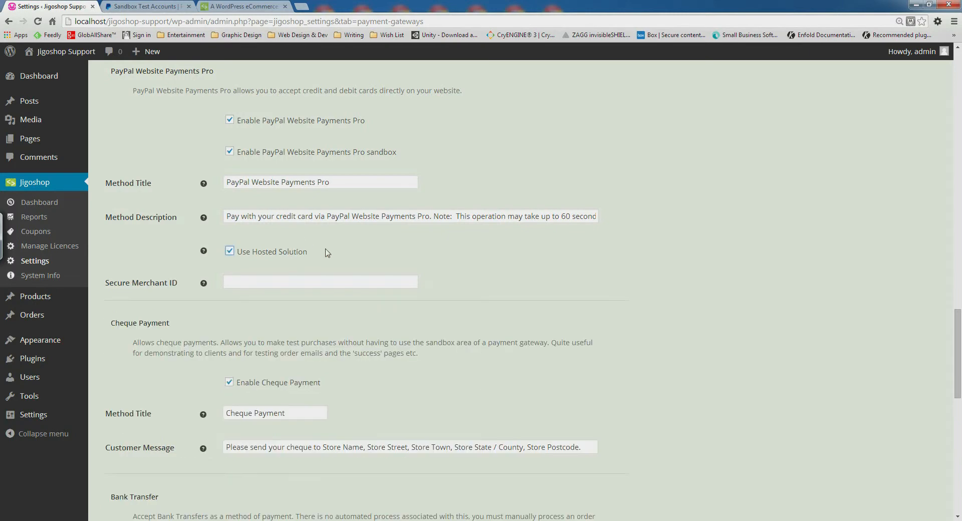
{"action": "left_click", "coordinate": [228, 256]}
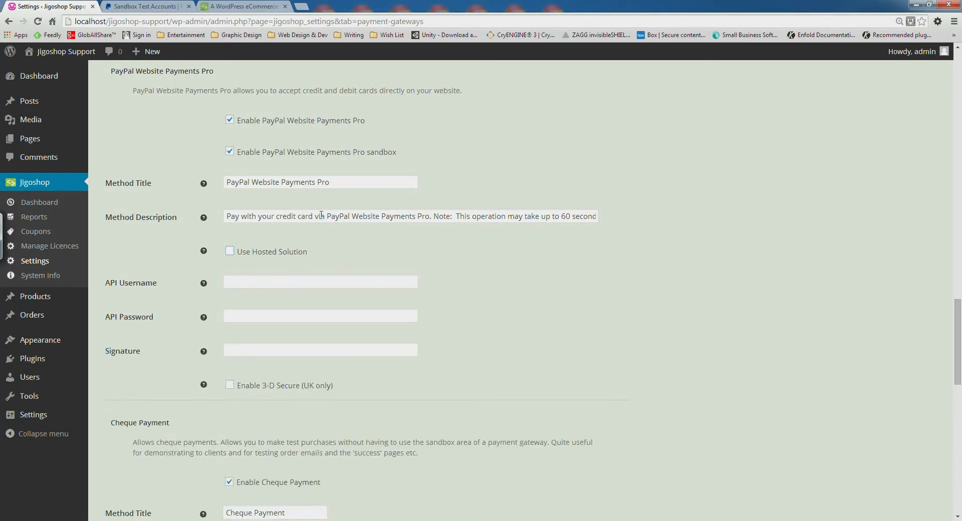
Step: Copy the API username from the PayPal Developer test account's credentials into the API Username setting of PayPal Website Payments Pro
{"action": "left_click", "coordinate": [133, 5]}
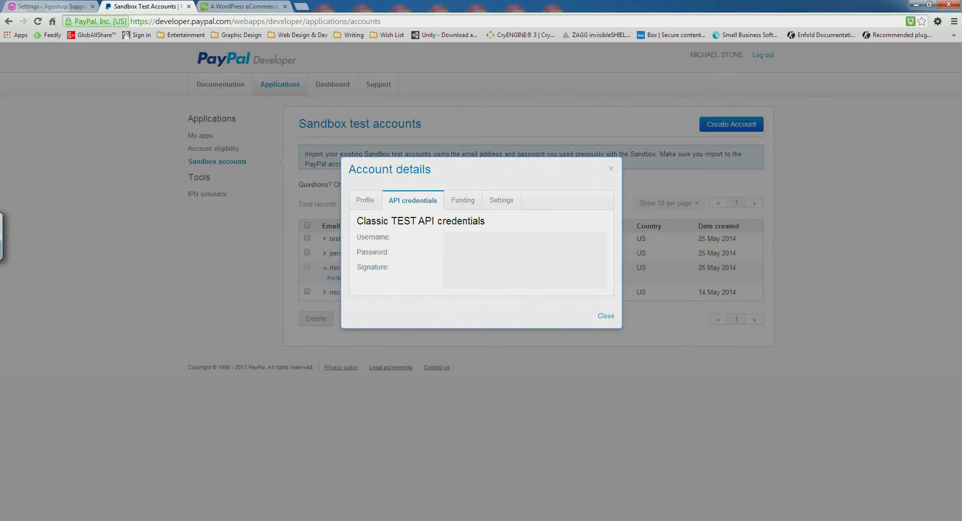
{"action": "right_click", "coordinate": [539, 249]}
{"action": "key", "text": "Escape"}
{"action": "right_click", "coordinate": [570, 237]}
{"action": "left_click", "coordinate": [586, 244]}
{"action": "left_click", "coordinate": [45, 6]}
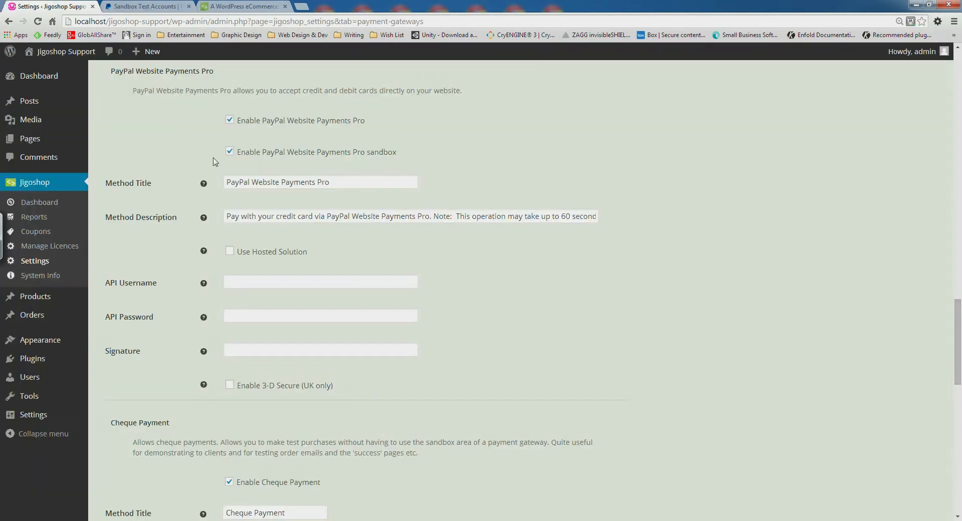
{"action": "left_click", "coordinate": [269, 283]}
{"action": "right_click", "coordinate": [269, 284]}
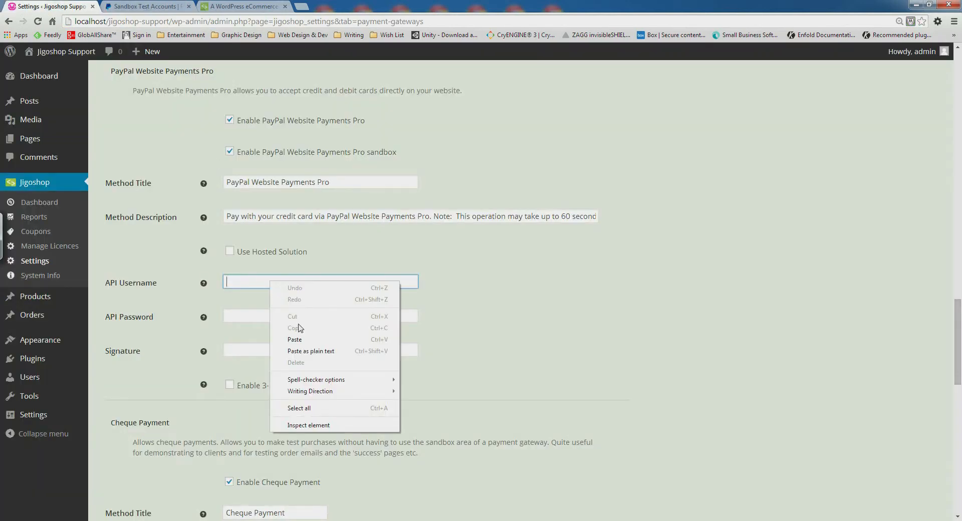
{"action": "left_click", "coordinate": [304, 340]}
Step: Copy the test account's API password from PayPal Developer into the gateway's API Password setting
{"action": "left_click", "coordinate": [149, 7]}
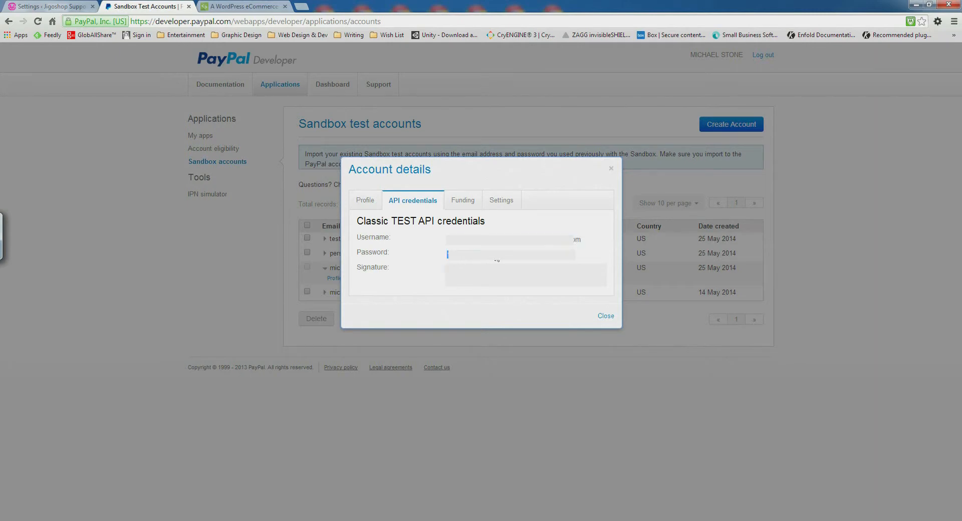
{"action": "right_click", "coordinate": [480, 259]}
{"action": "left_click", "coordinate": [55, 6]}
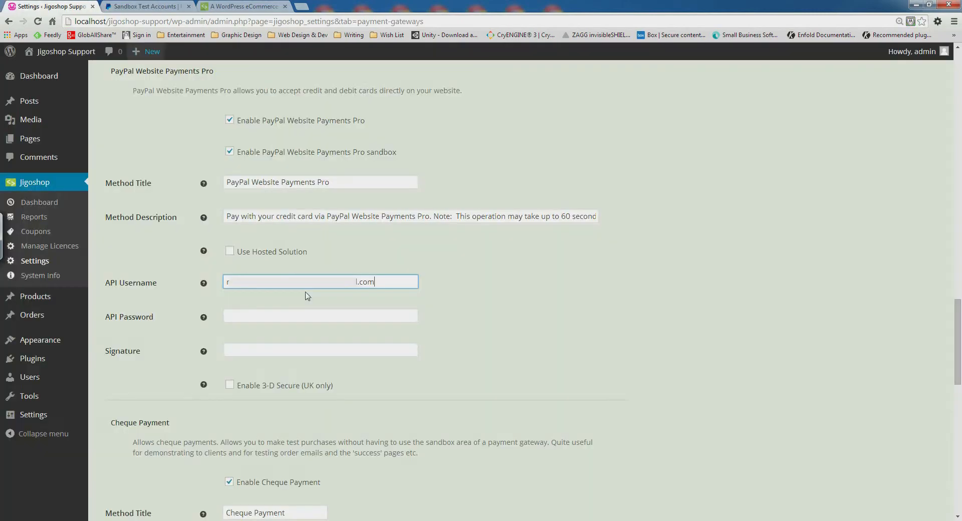
{"action": "left_click", "coordinate": [303, 315]}
{"action": "right_click", "coordinate": [303, 314]}
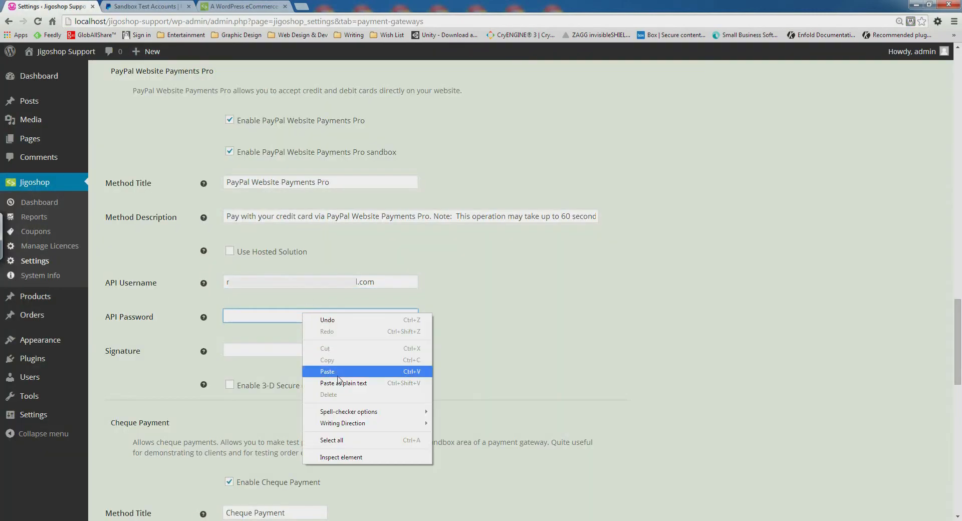
{"action": "left_click", "coordinate": [341, 372]}
Step: Copy the test account's API signature from PayPal Developer into the gateway's Signature setting
{"action": "left_click", "coordinate": [135, 6]}
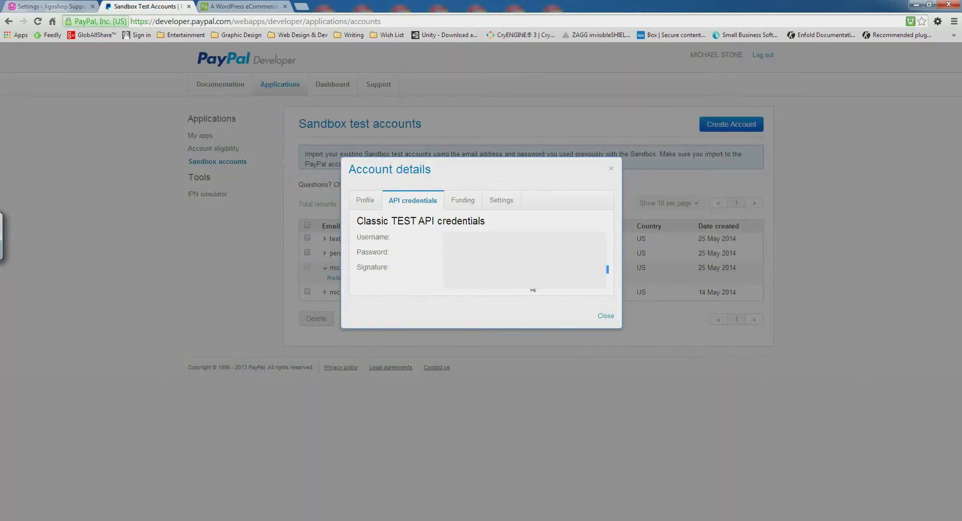
{"action": "right_click", "coordinate": [497, 277]}
{"action": "left_click", "coordinate": [514, 289]}
{"action": "left_click", "coordinate": [69, 5]}
{"action": "left_click", "coordinate": [242, 351]}
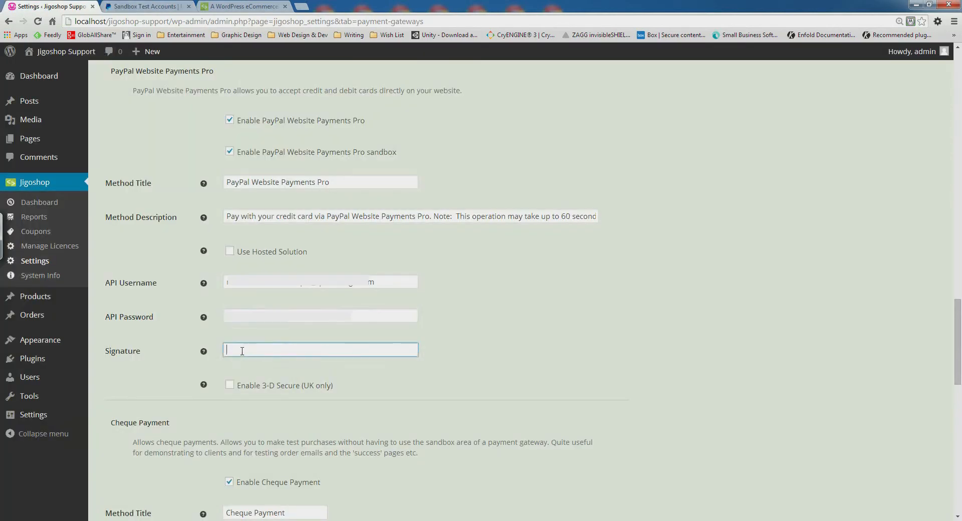
{"action": "right_click", "coordinate": [253, 355]}
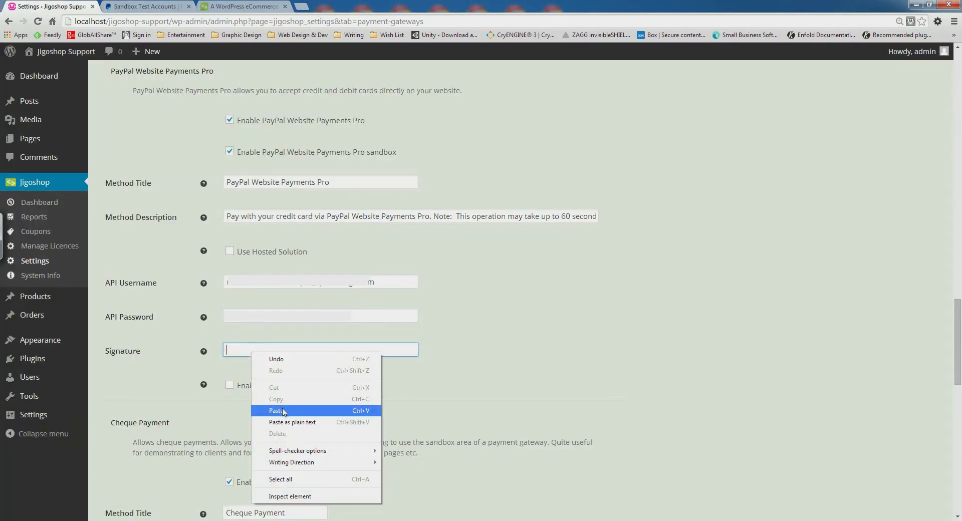
{"action": "left_click", "coordinate": [284, 412]}
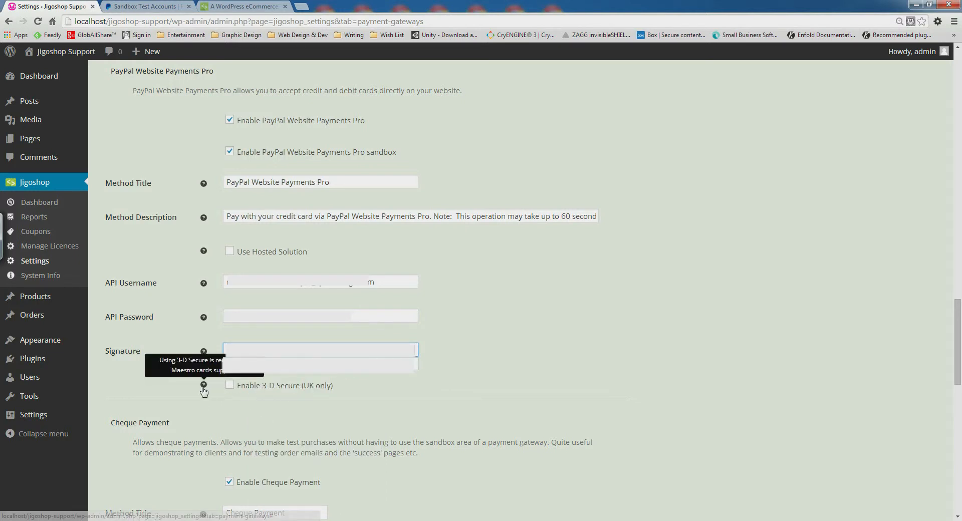
Step: Check the help note on Enable 3-D Secure and save the payment gateways changes
{"action": "left_click", "coordinate": [166, 323]}
{"action": "mouse_move", "coordinate": [203, 387]}
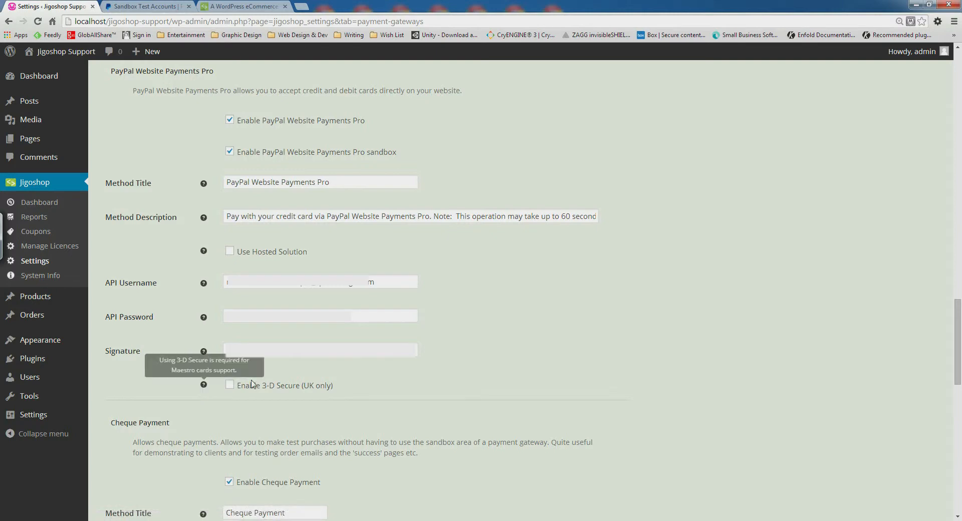
{"action": "left_click_drag", "start_coordinate": [960, 320], "coordinate": [960, 454]}
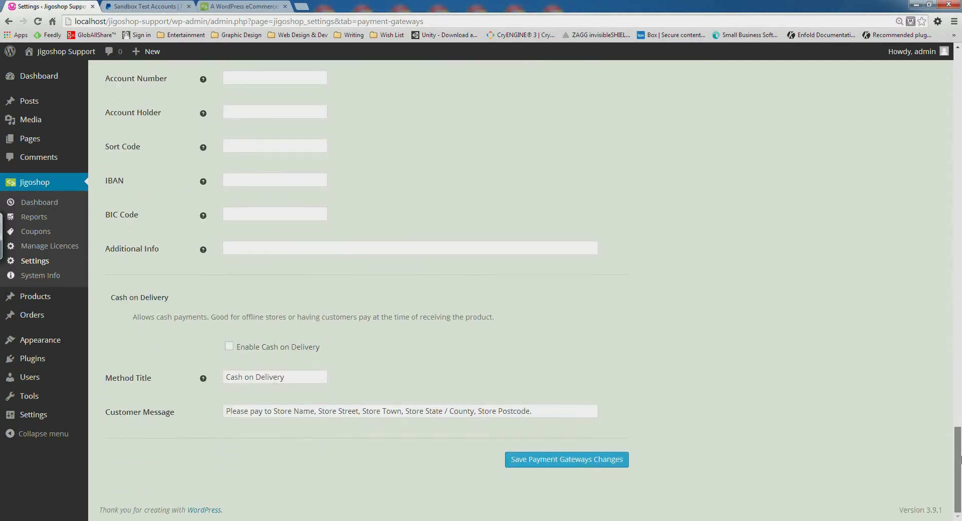
{"action": "left_click", "coordinate": [617, 458]}
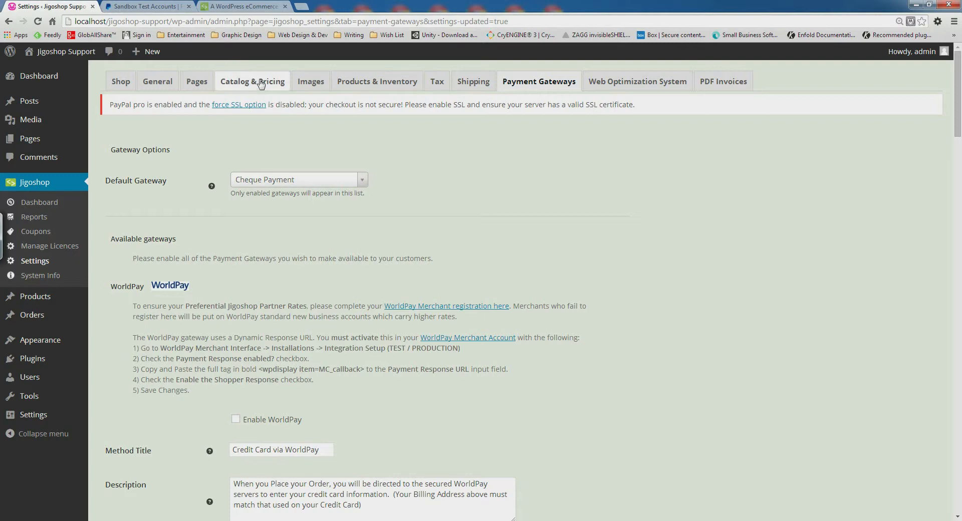
Step: Try the Force SSL on checkout option in the General settings, switch it back off and save the general changes
{"action": "left_click", "coordinate": [157, 89]}
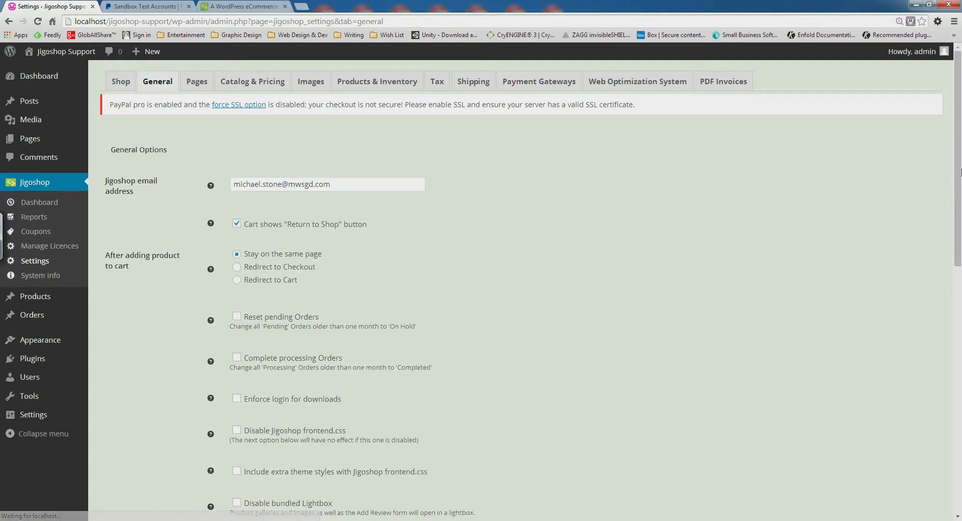
{"action": "left_click_drag", "start_coordinate": [957, 192], "coordinate": [959, 254]}
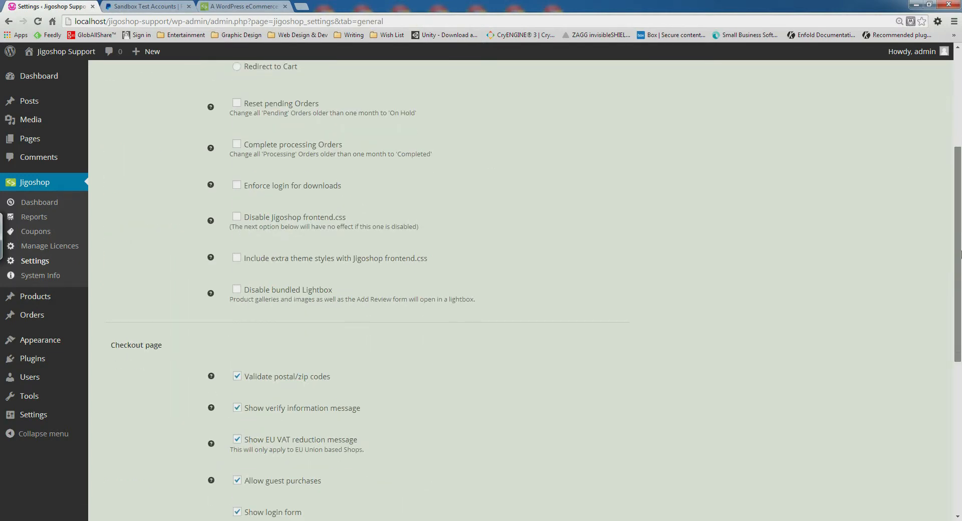
{"action": "left_click_drag", "start_coordinate": [961, 255], "coordinate": [960, 337]}
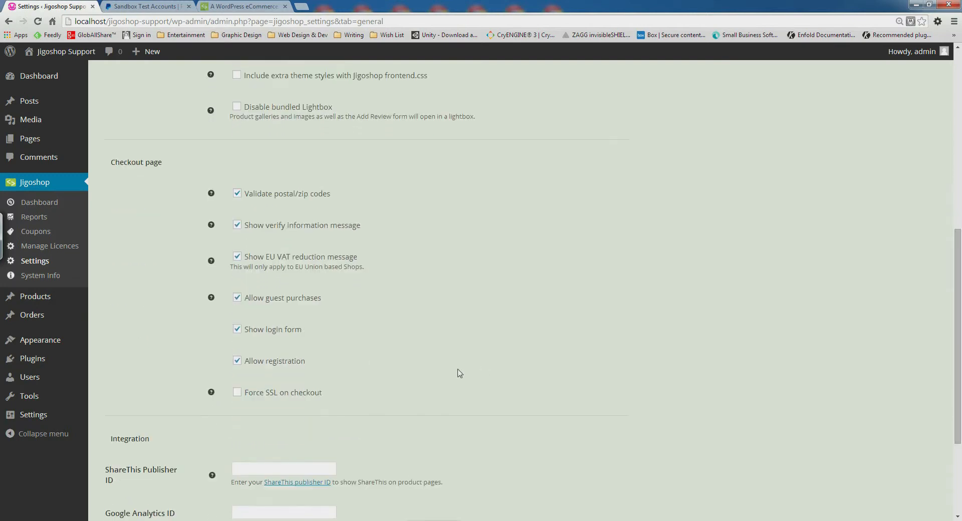
{"action": "left_click", "coordinate": [238, 395]}
{"action": "left_click_drag", "start_coordinate": [959, 361], "coordinate": [960, 407]}
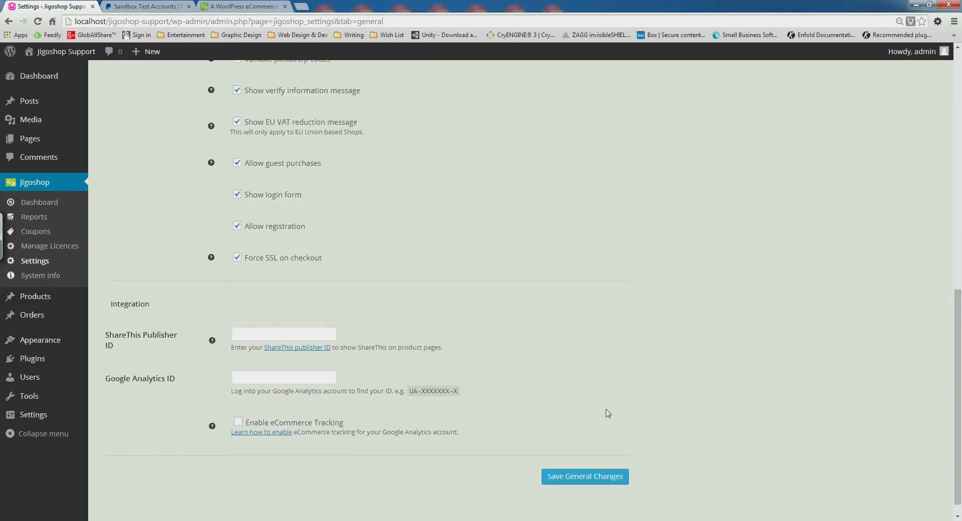
{"action": "left_click", "coordinate": [235, 258]}
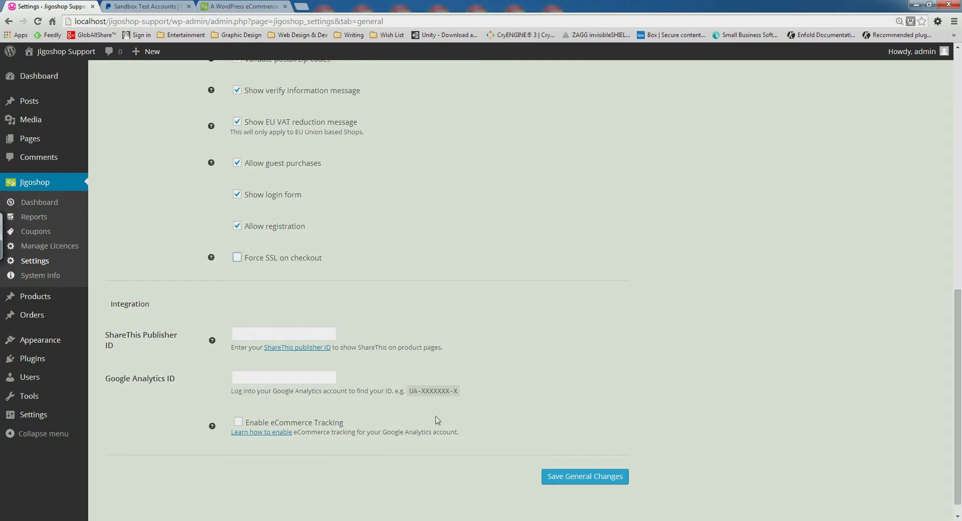
{"action": "left_click", "coordinate": [581, 480]}
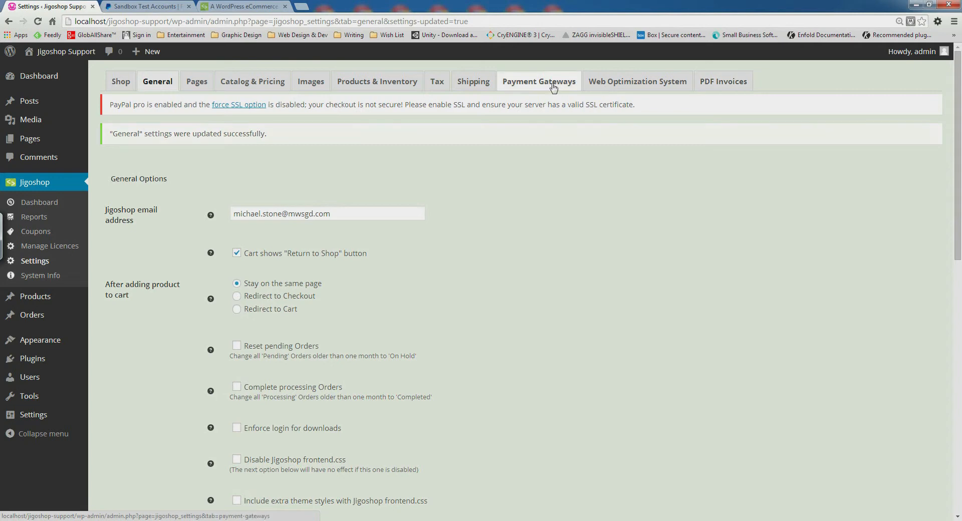
Step: Add the test2 product to the cart from the storefront's shop page and open the checkout
{"action": "left_click", "coordinate": [78, 53]}
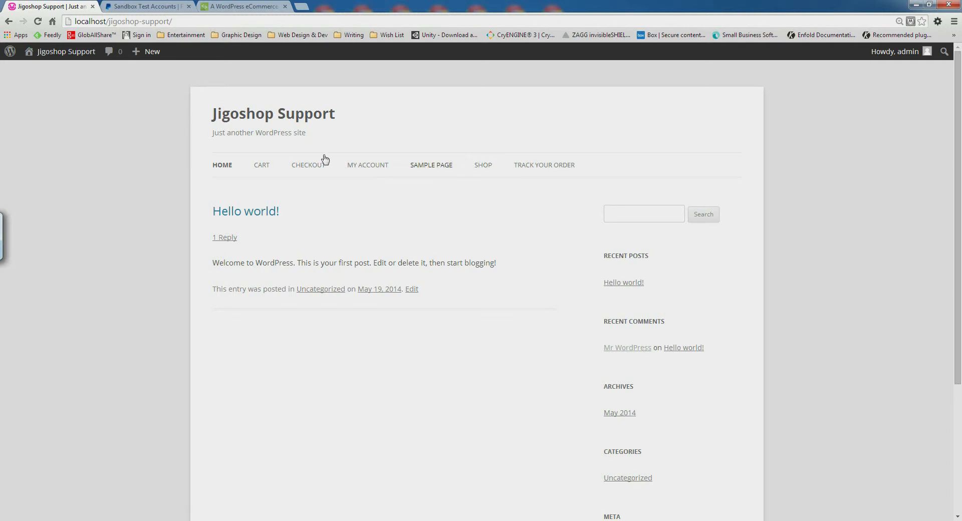
{"action": "left_click", "coordinate": [483, 164]}
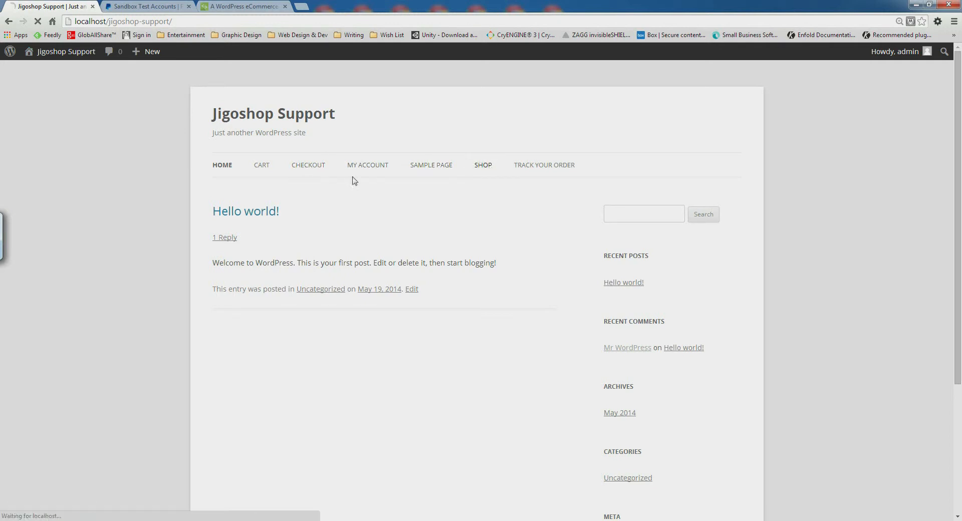
{"action": "left_click", "coordinate": [323, 336]}
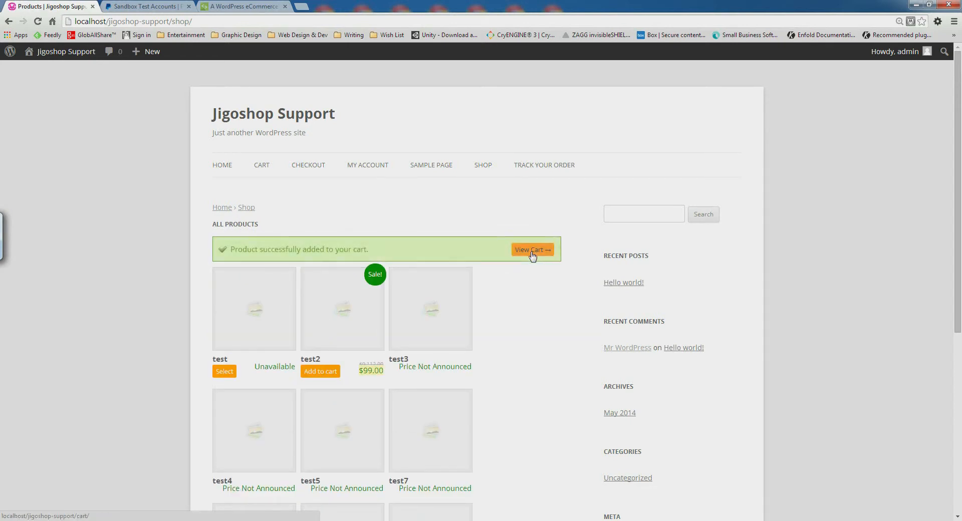
{"action": "left_click", "coordinate": [310, 165]}
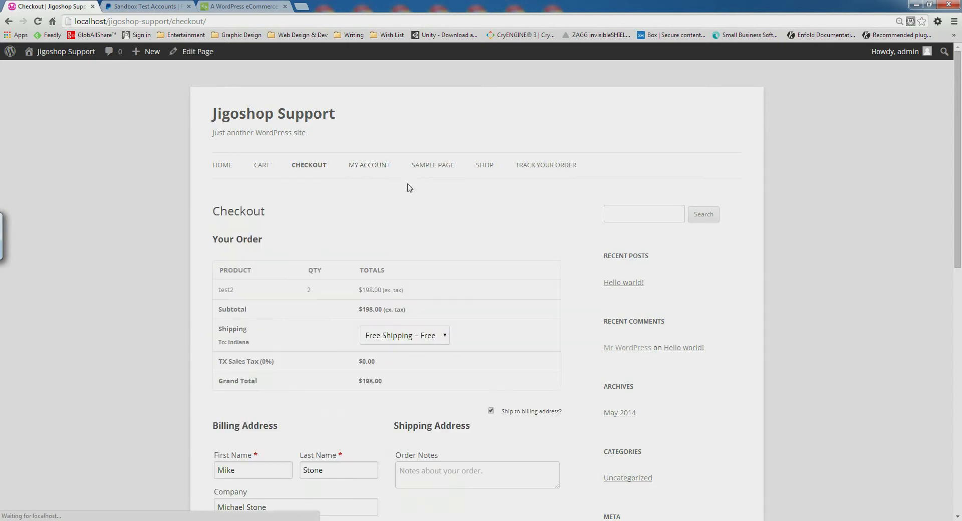
Step: Select PayPal Website Payments Pro as the checkout payment method and review its credit card fields
{"action": "scroll", "coordinate": [958, 166], "scroll_direction": "down", "scroll_amount": 2}
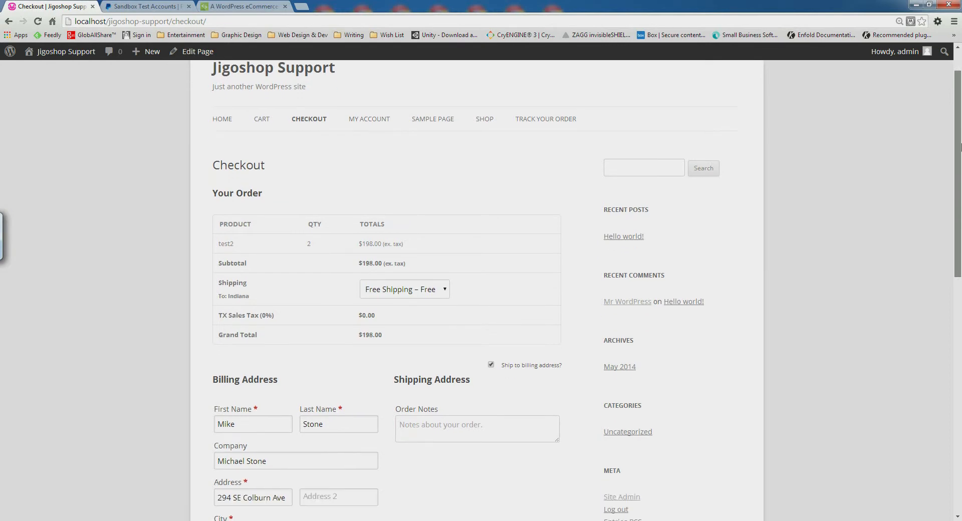
{"action": "scroll", "coordinate": [958, 165], "scroll_direction": "down", "scroll_amount": 7}
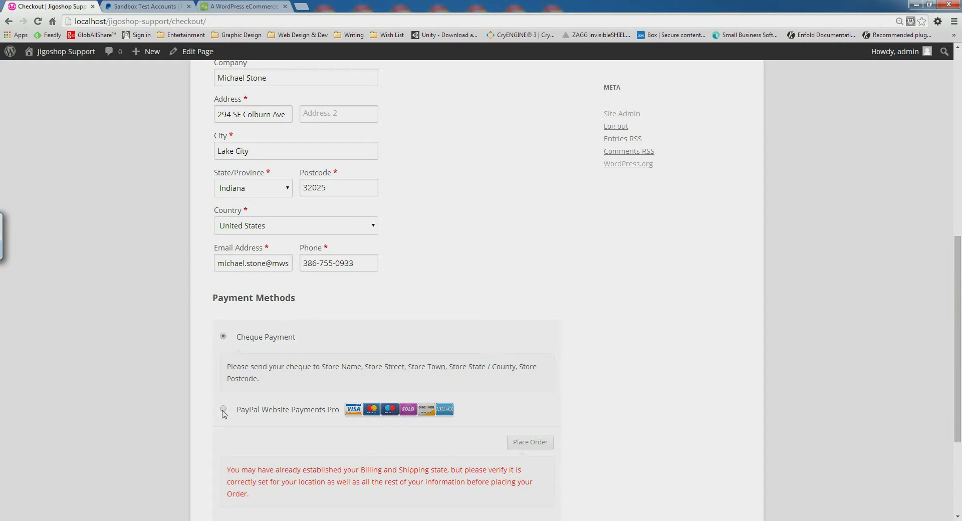
{"action": "left_click", "coordinate": [223, 410]}
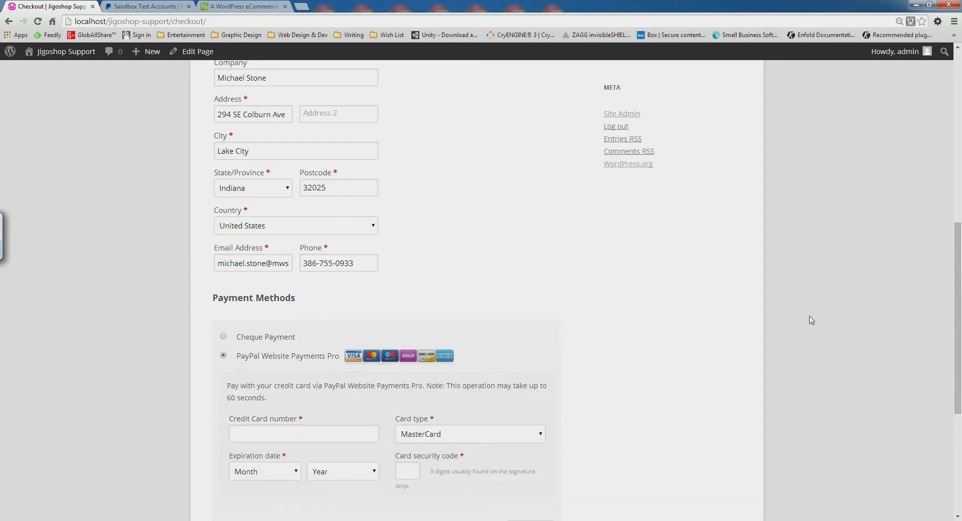
{"action": "scroll", "coordinate": [960, 359], "scroll_direction": "down", "scroll_amount": 2}
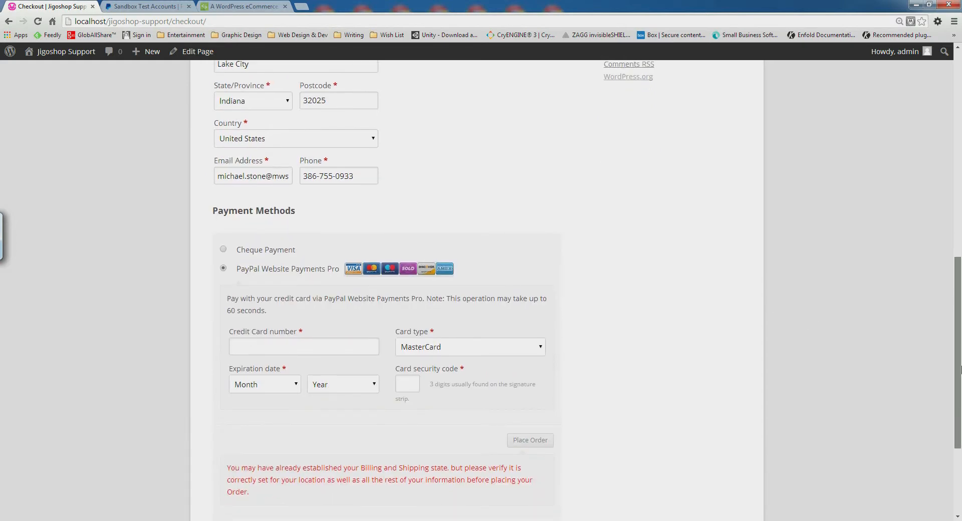
{"action": "left_click_drag", "start_coordinate": [961, 369], "coordinate": [961, 378]}
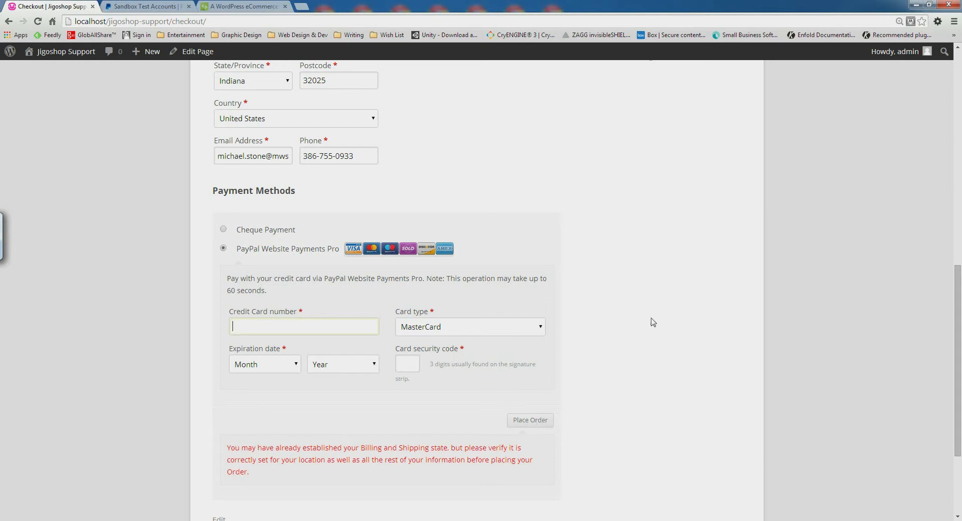
{"action": "left_click_drag", "start_coordinate": [960, 344], "coordinate": [959, 118]}
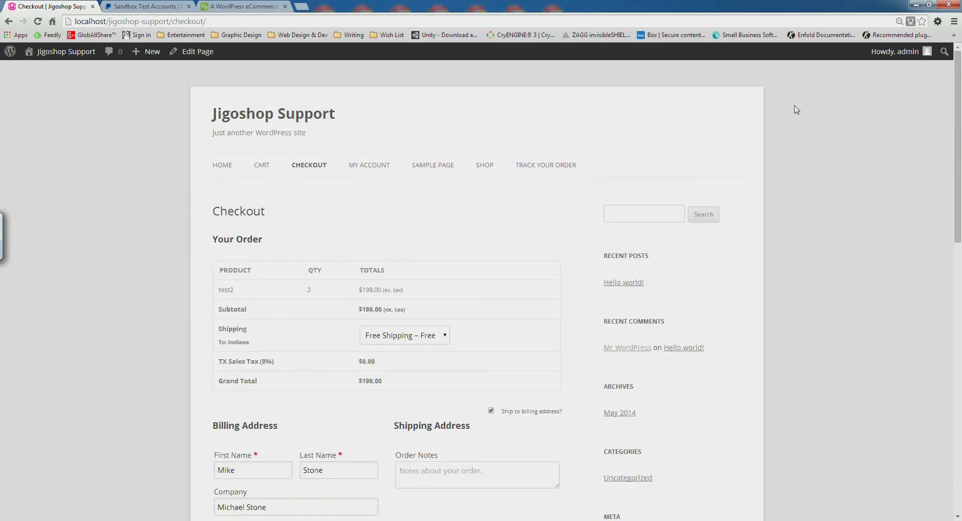
Step: Switch to PayPal Developer, close the account details, bring up the on-screen keyboard and log out of the developer account
{"action": "left_click", "coordinate": [150, 6]}
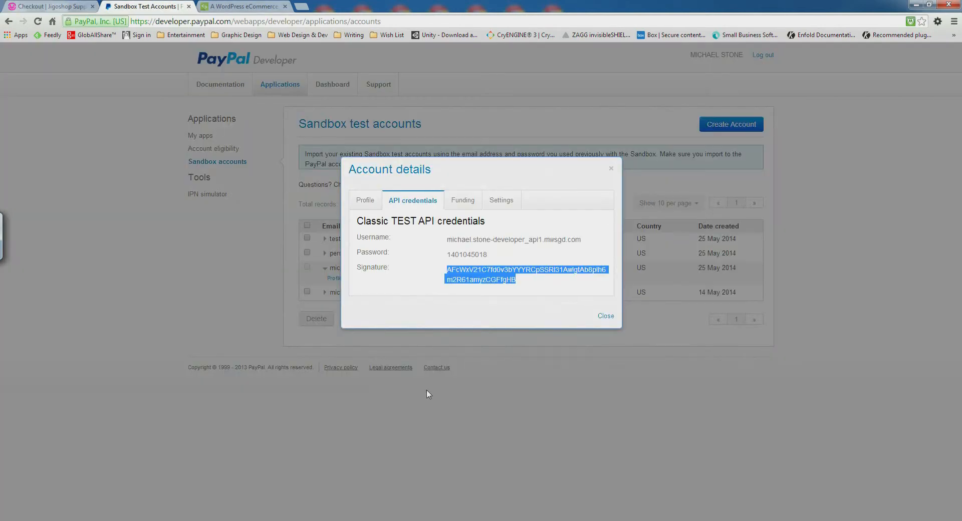
{"action": "left_click", "coordinate": [2, 236]}
{"action": "left_click", "coordinate": [830, 416]}
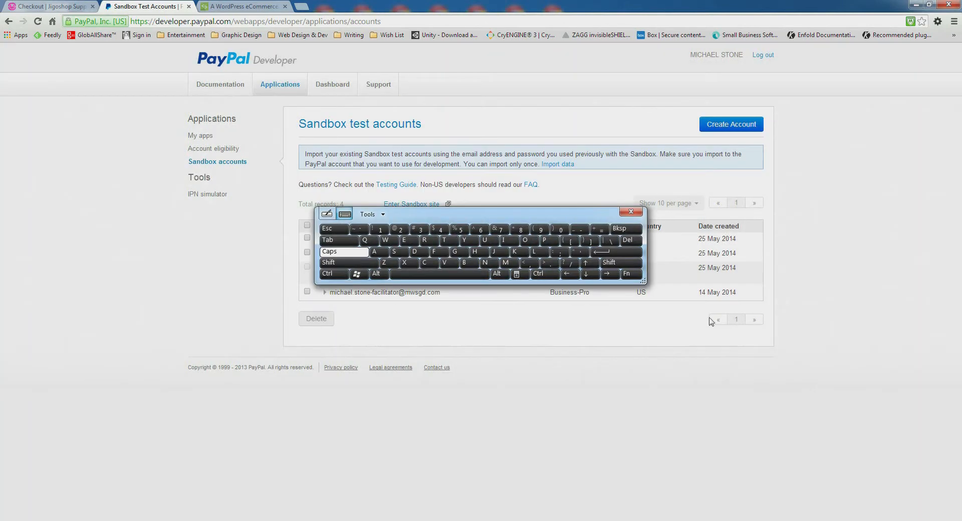
{"action": "left_click_drag", "start_coordinate": [579, 207], "coordinate": [671, 319]}
{"action": "left_click", "coordinate": [764, 55]}
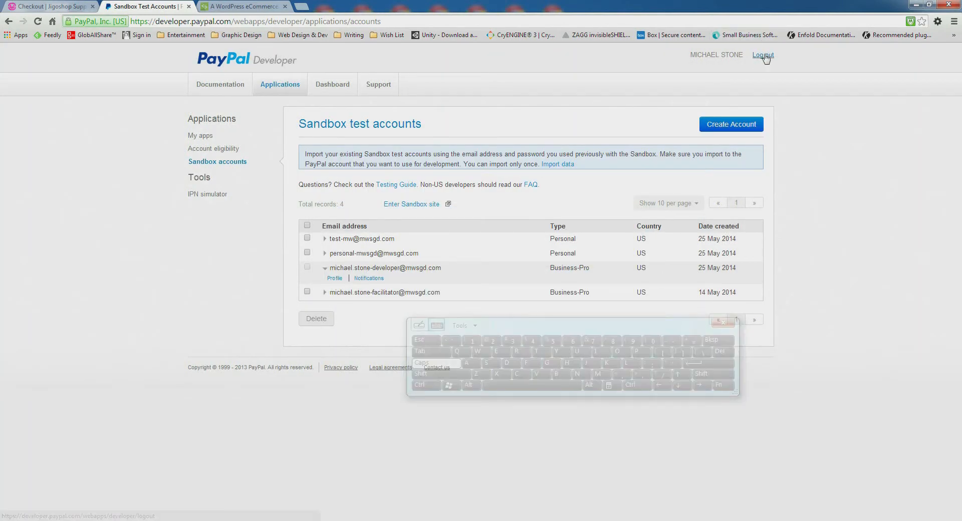
Step: Try to open PayPal's login page from the browser's address suggestions and close its tab
{"action": "left_click", "coordinate": [210, 21]}
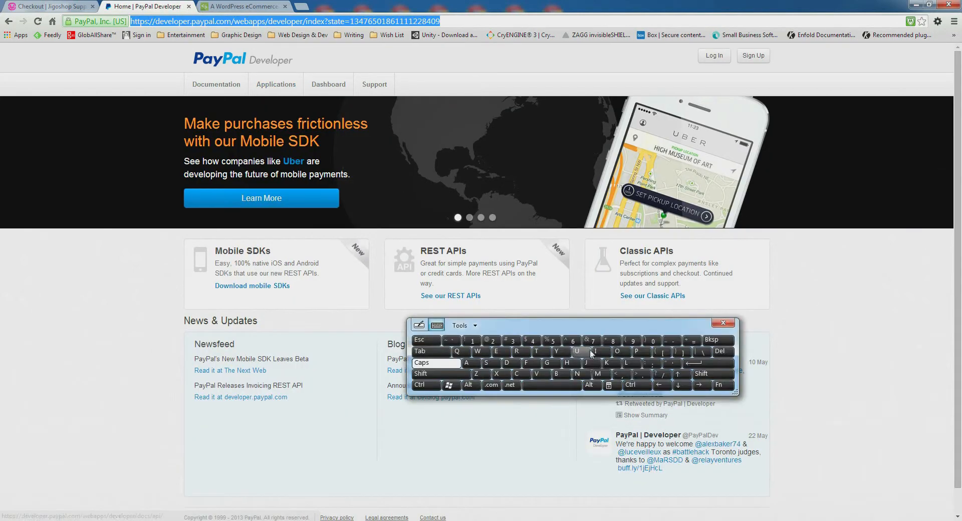
{"action": "type", "text": "PAY"}
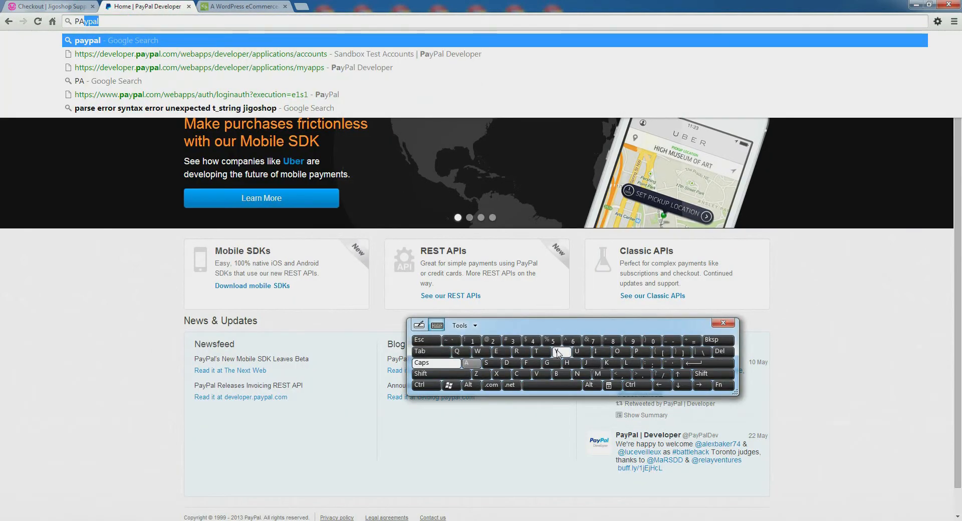
{"action": "left_click", "coordinate": [635, 353]}
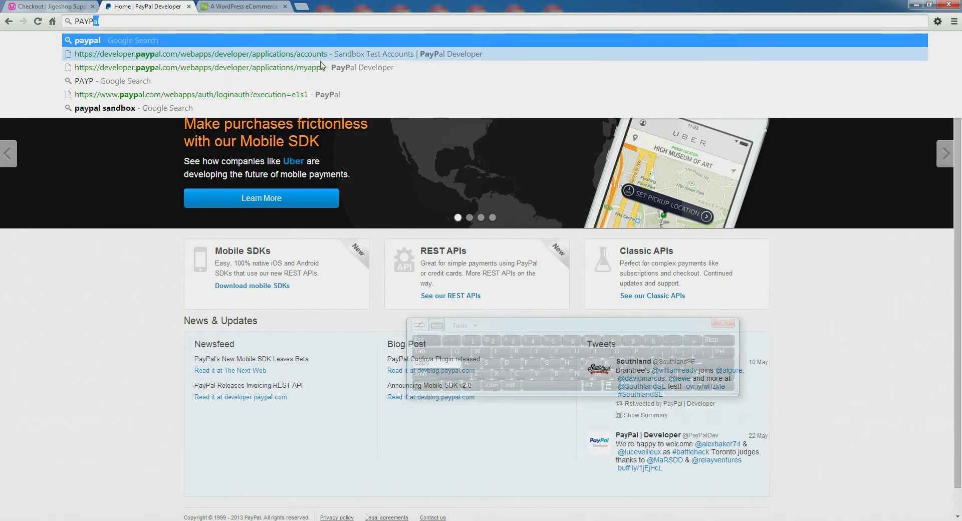
{"action": "left_click", "coordinate": [315, 99]}
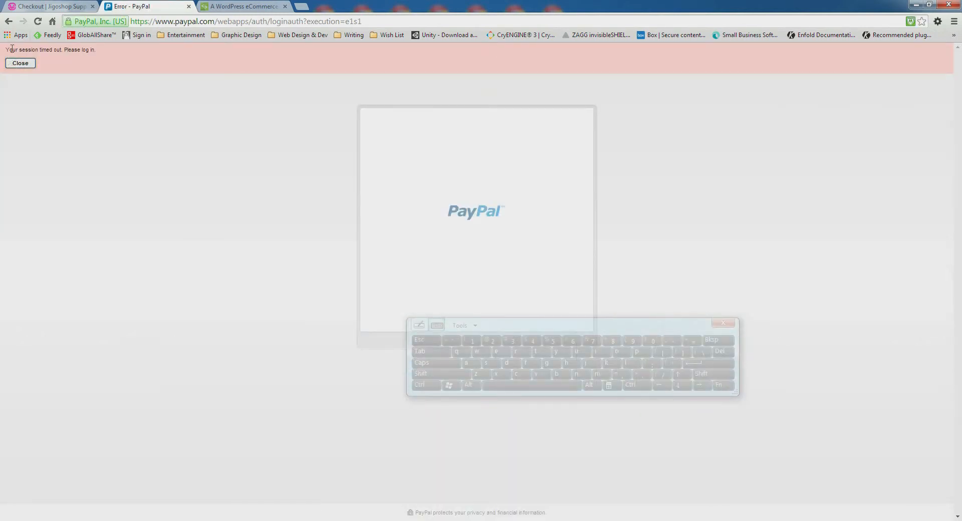
{"action": "left_click", "coordinate": [189, 7]}
Step: Search Google for paypal in a new tab and open the PayPal homepage from the results
{"action": "left_click", "coordinate": [201, 7]}
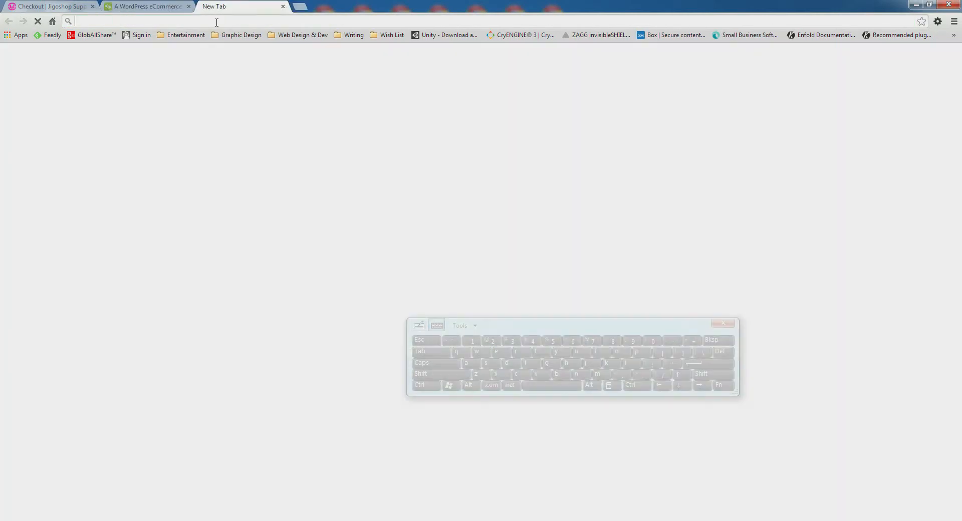
{"action": "left_click", "coordinate": [637, 352]}
{"action": "left_click", "coordinate": [471, 363]}
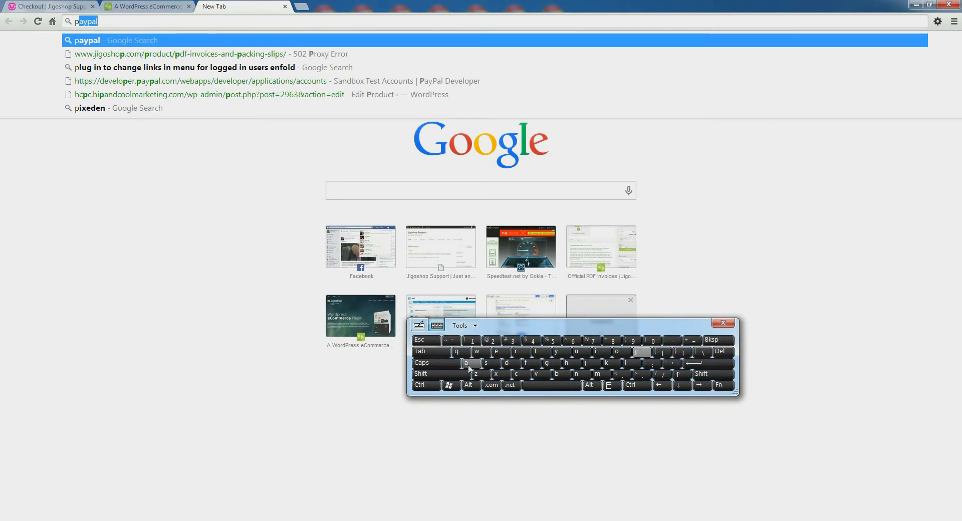
{"action": "left_click", "coordinate": [557, 353]}
{"action": "left_click", "coordinate": [638, 352]}
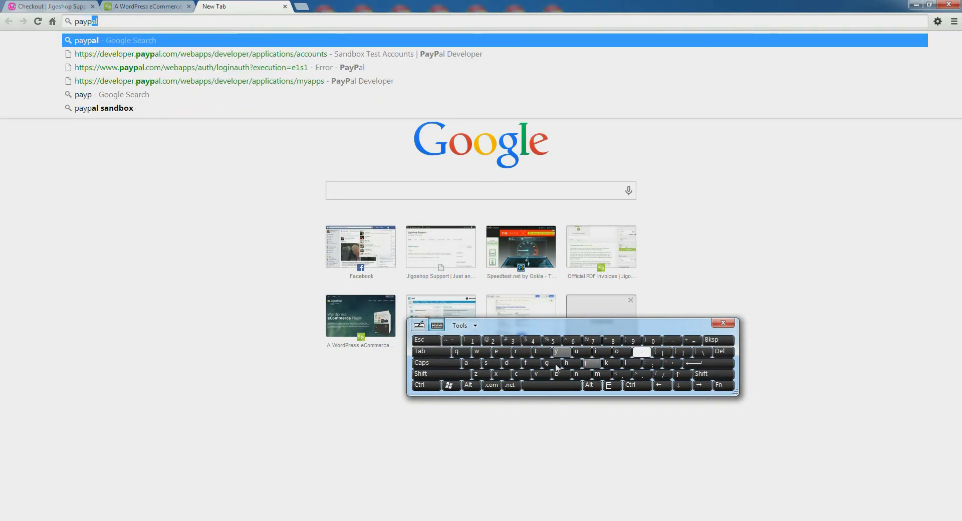
{"action": "left_click", "coordinate": [471, 363]}
{"action": "left_click", "coordinate": [630, 364]}
{"action": "left_click", "coordinate": [399, 41]}
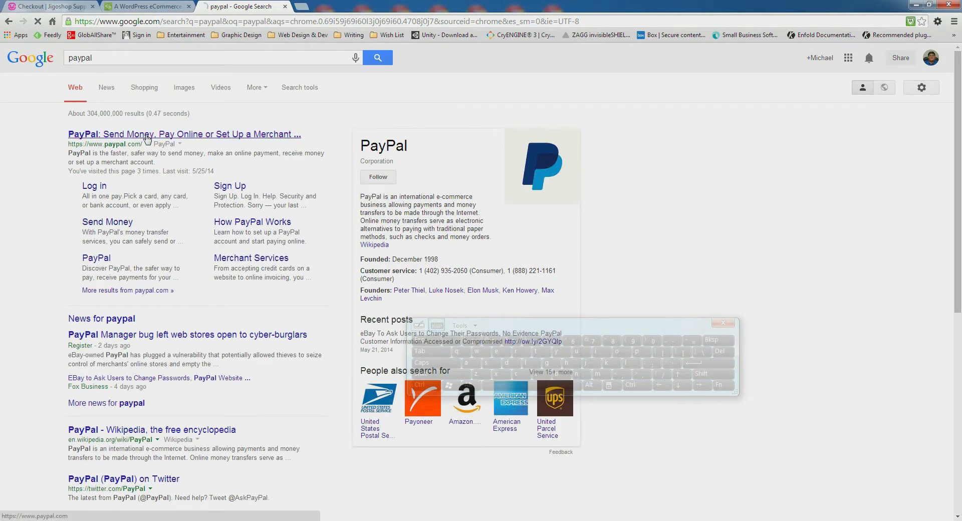
{"action": "left_click", "coordinate": [170, 135]}
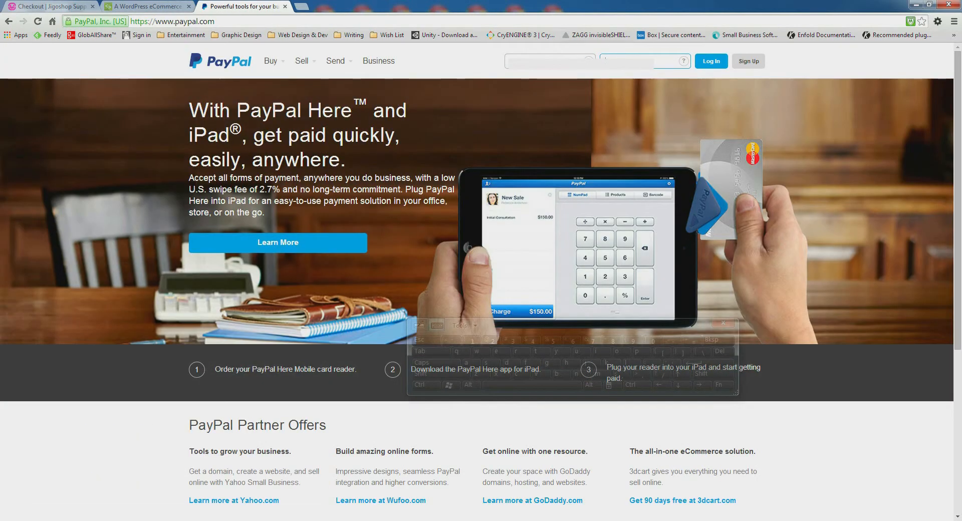
Step: Log in to the PayPal business account and move the on-screen keyboard clear of the page content
{"action": "left_click", "coordinate": [419, 325]}
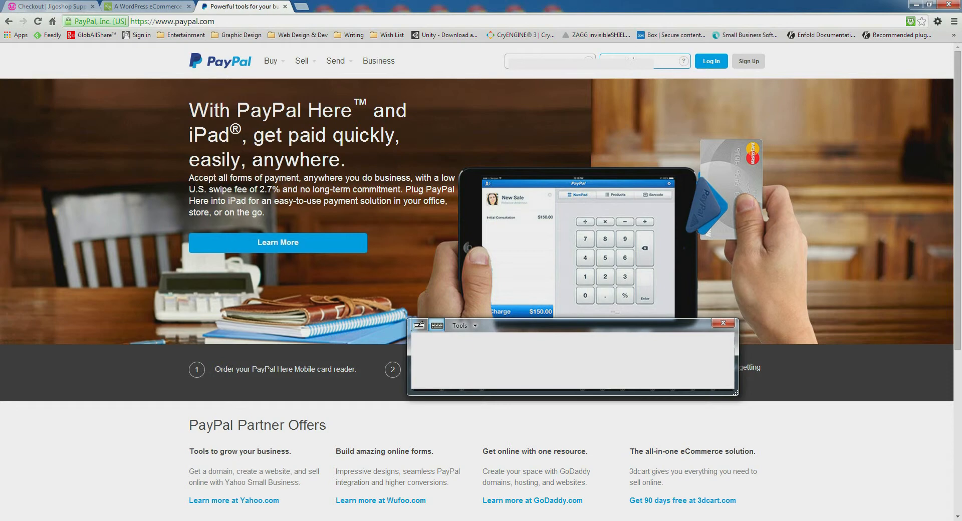
{"action": "left_click", "coordinate": [709, 60]}
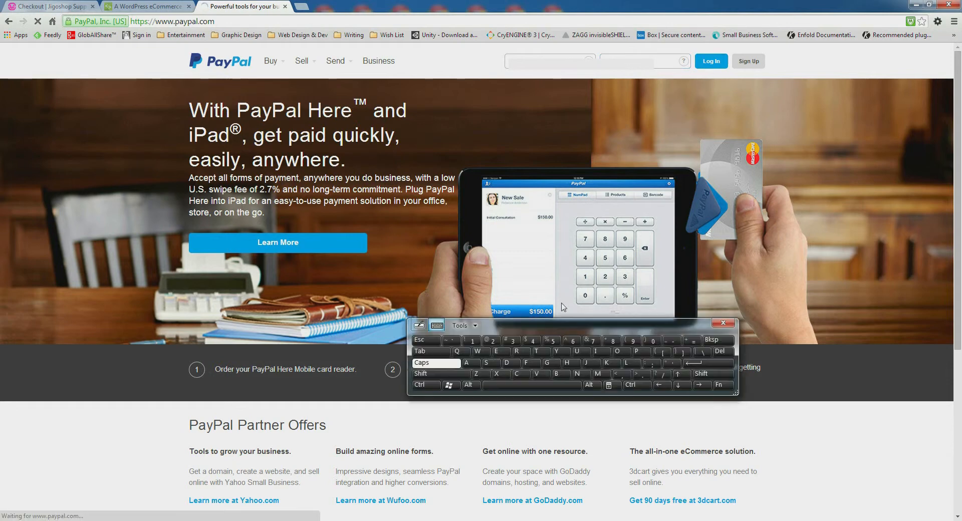
{"action": "left_click_drag", "start_coordinate": [555, 323], "coordinate": [732, 479]}
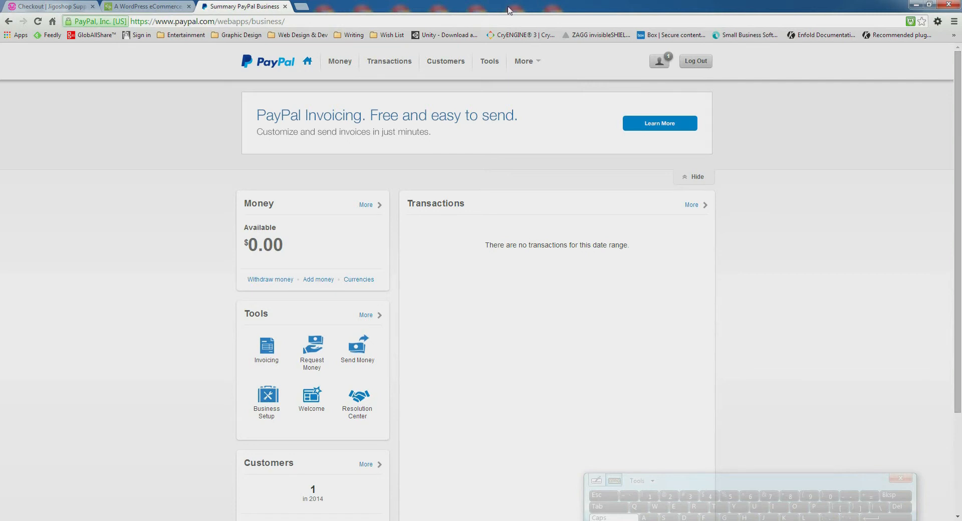
Step: Open API Access from PayPal's business tools and review the options for API permissions and credentials
{"action": "left_click", "coordinate": [490, 63]}
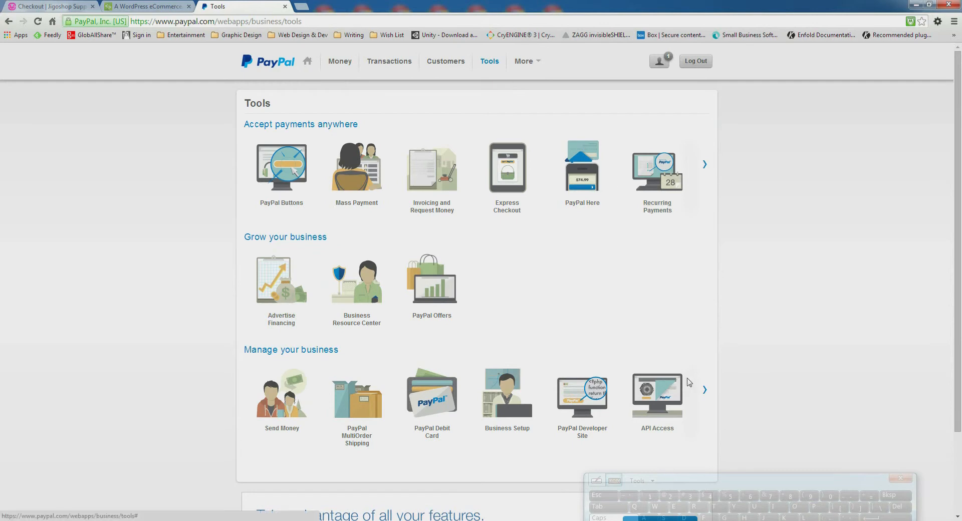
{"action": "left_click", "coordinate": [659, 429]}
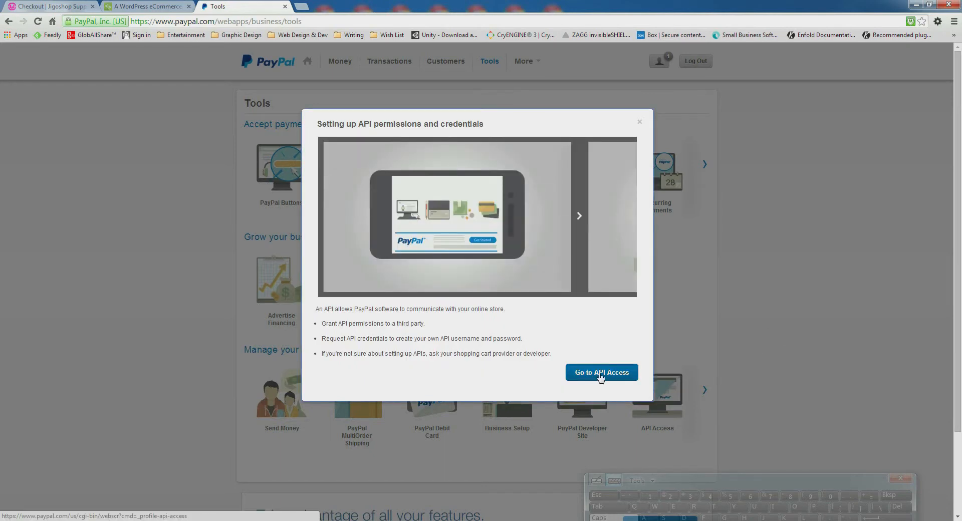
{"action": "left_click", "coordinate": [601, 377]}
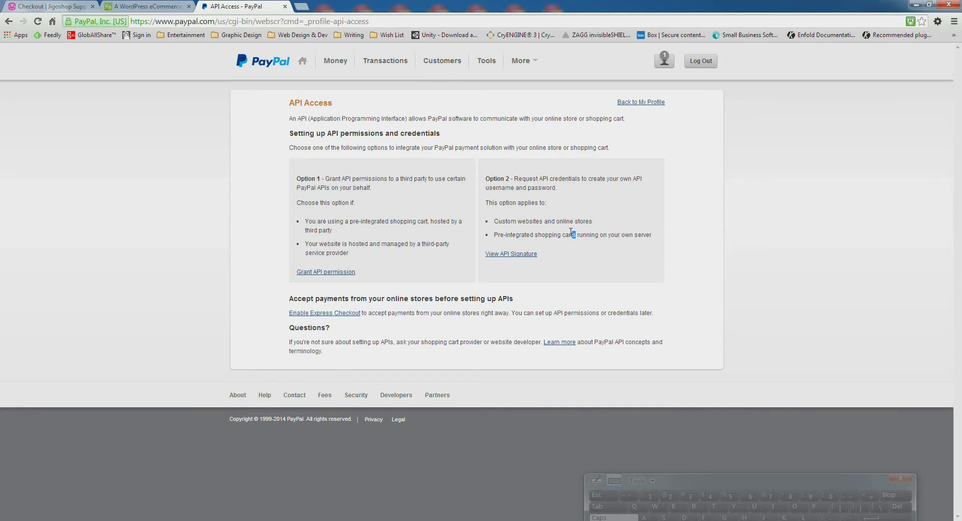
{"action": "left_click", "coordinate": [596, 262]}
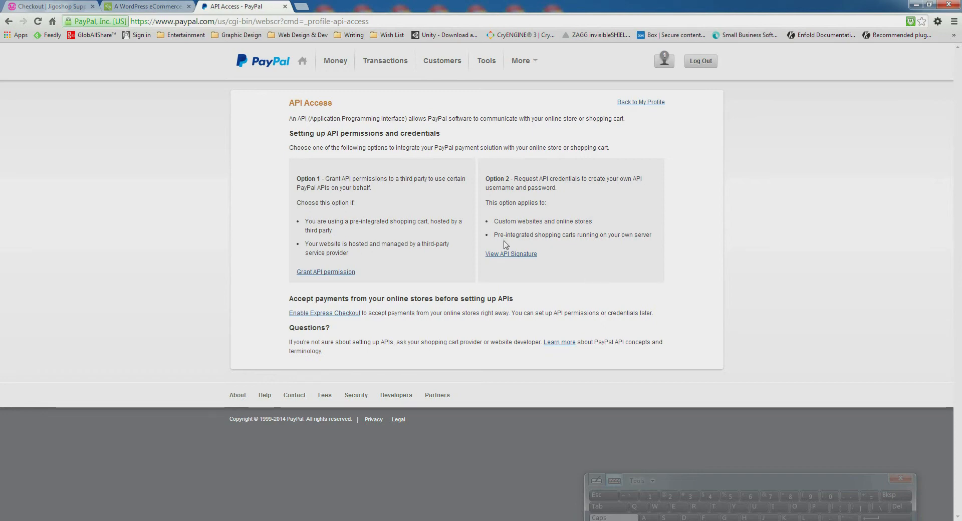
Step: Look back at the store's checkout page and switch to the Jigoshop website
{"action": "left_click", "coordinate": [46, 6]}
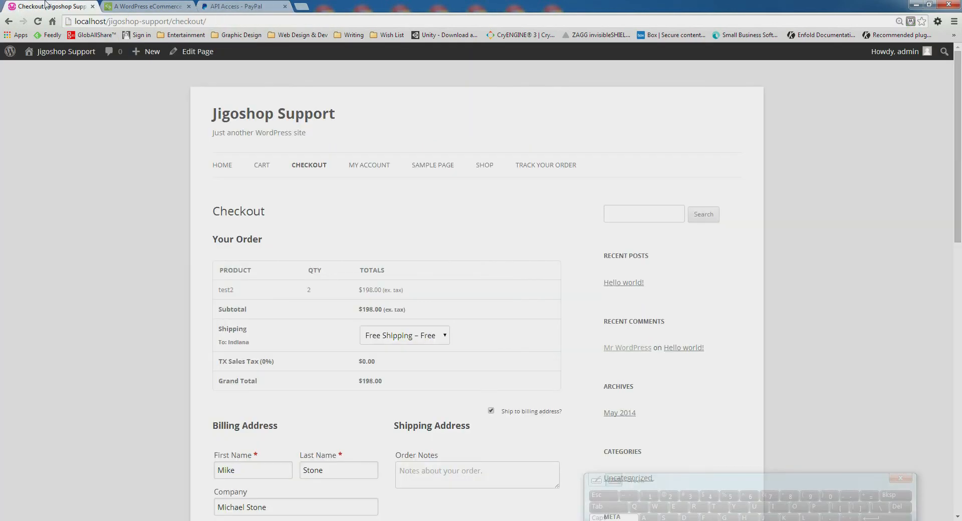
{"action": "left_click", "coordinate": [148, 5]}
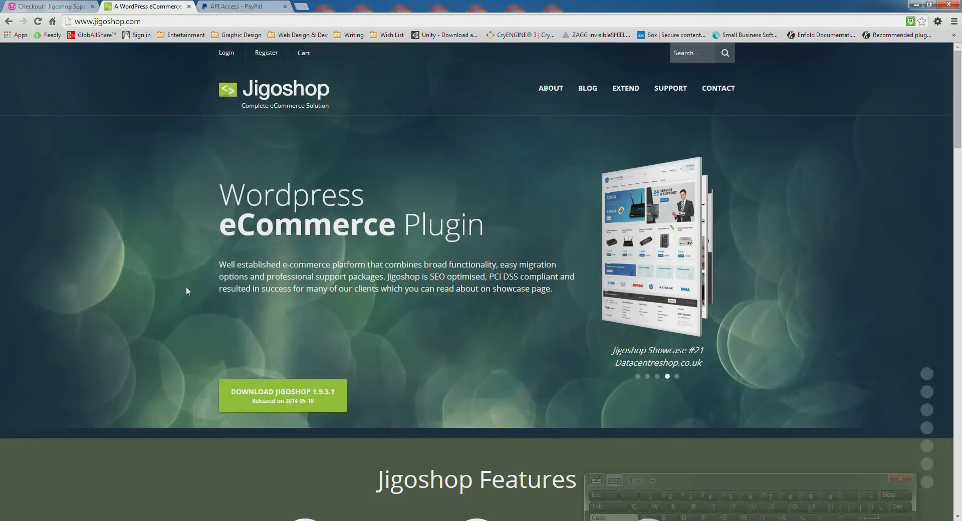